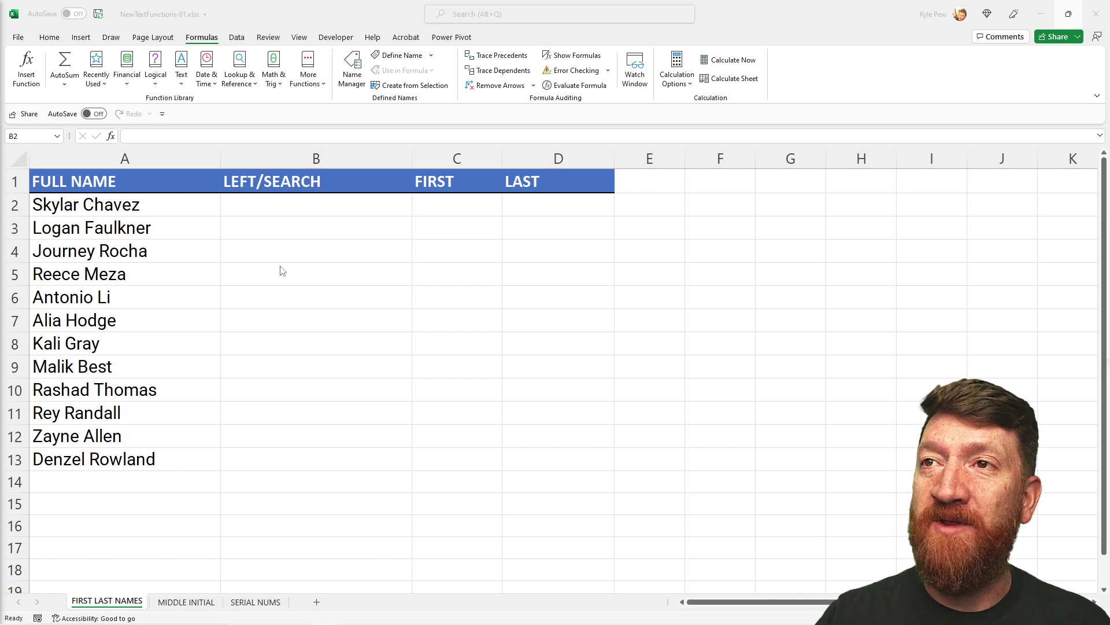
mouse_move(27, 160)
mouse_down()
mouse_move(167, 448)
mouse_move(220, 505)
mouse_up()
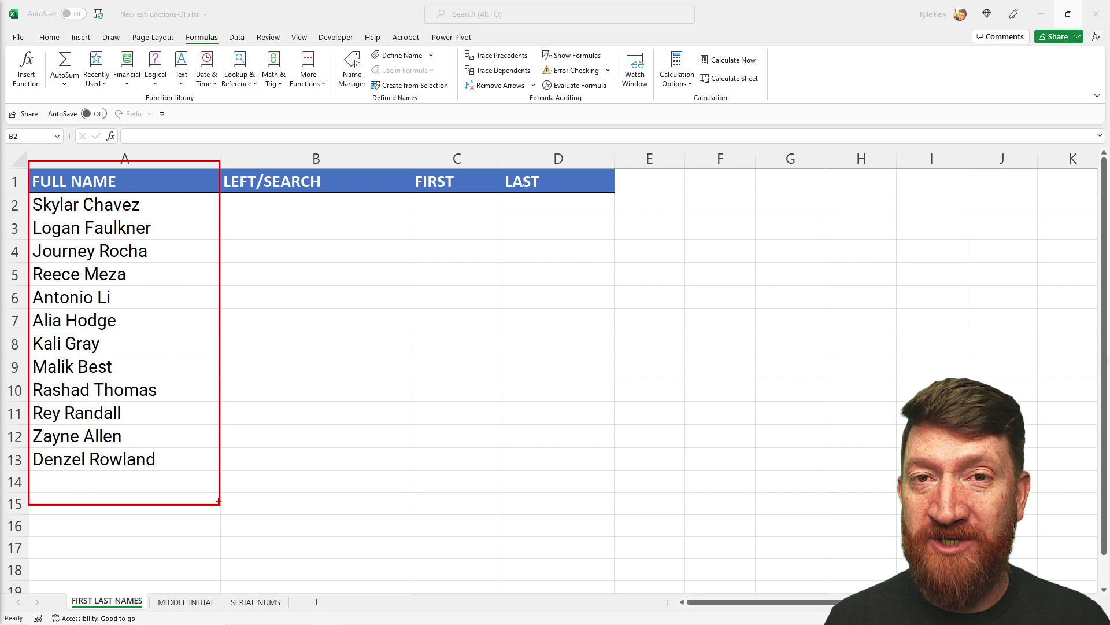
key(Escape)
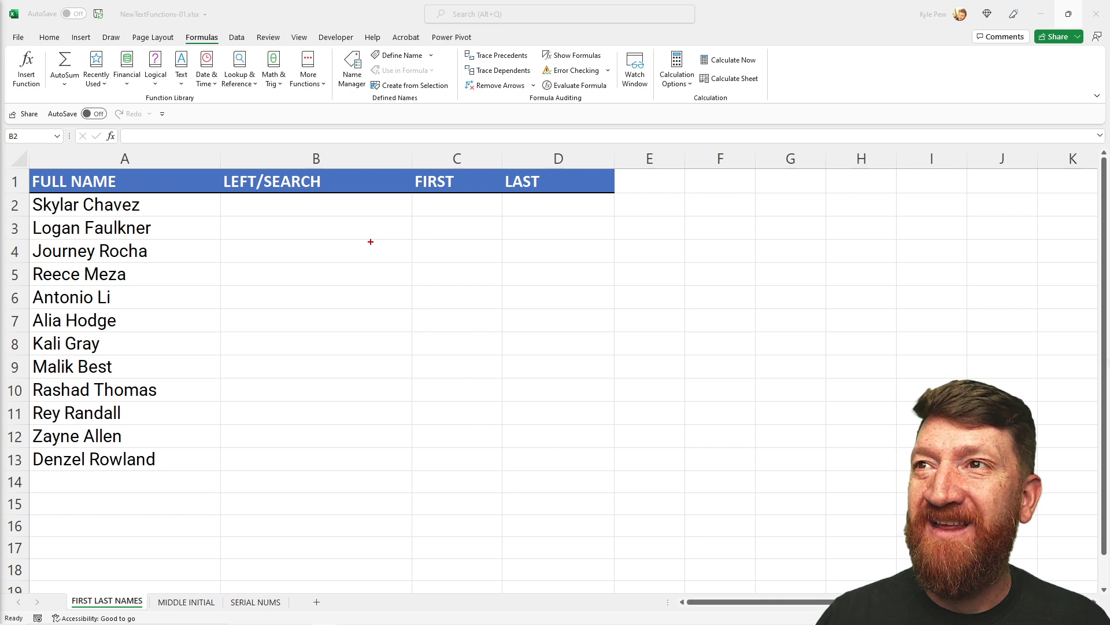
drag(147, 23, 182, 136)
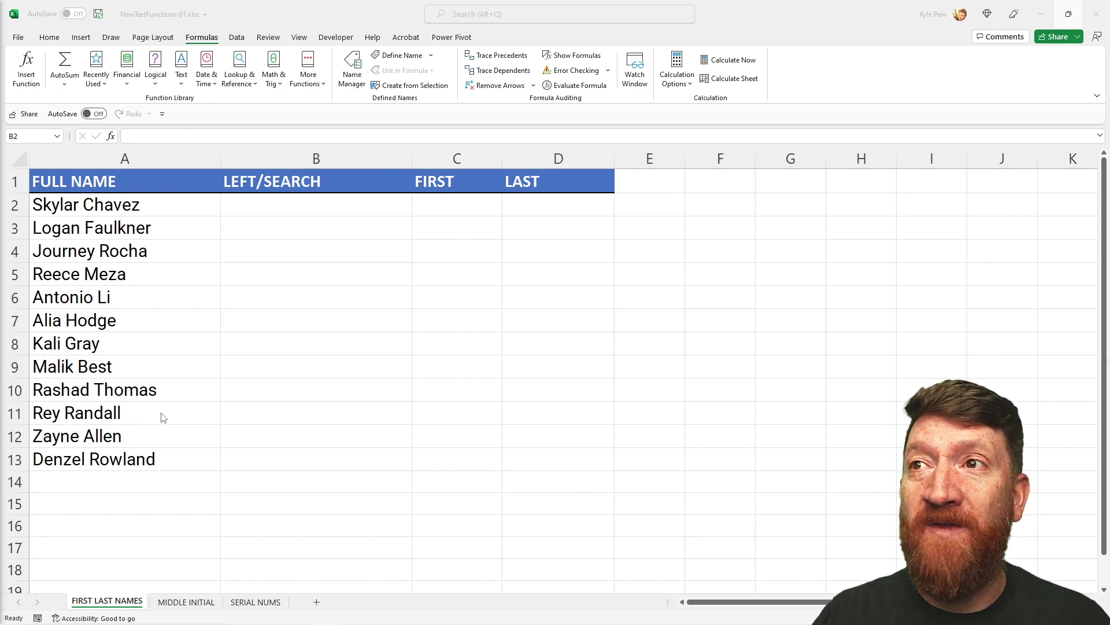
Step: Enter =LEFT(A2, SEARCH(" ",A2)-1) in cell B2 to extract the first name from the full name
click(256, 208)
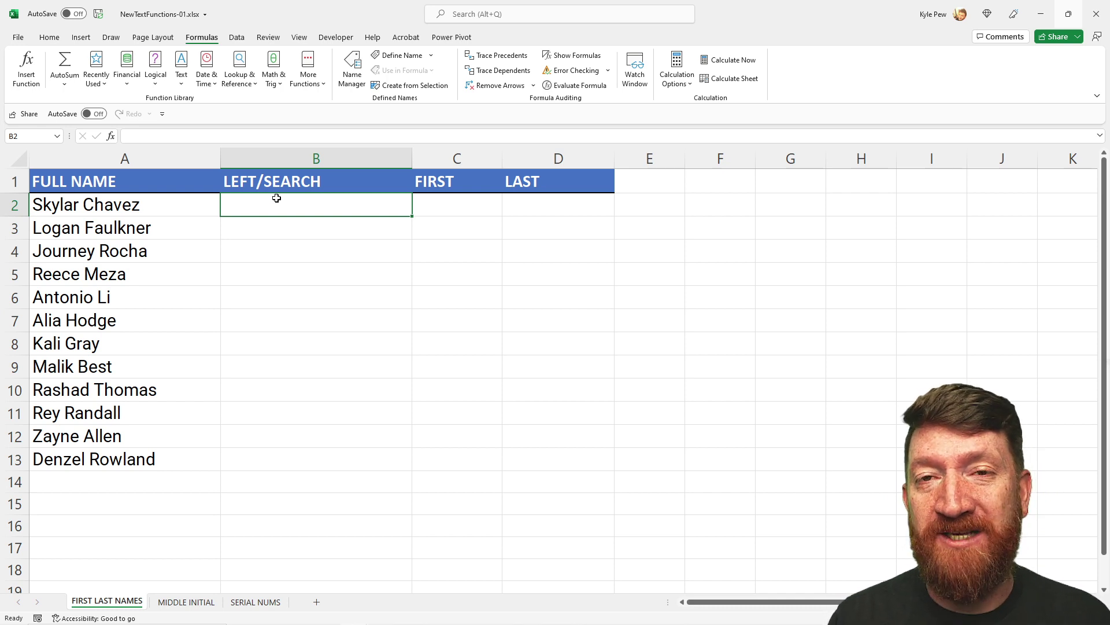
text(=)
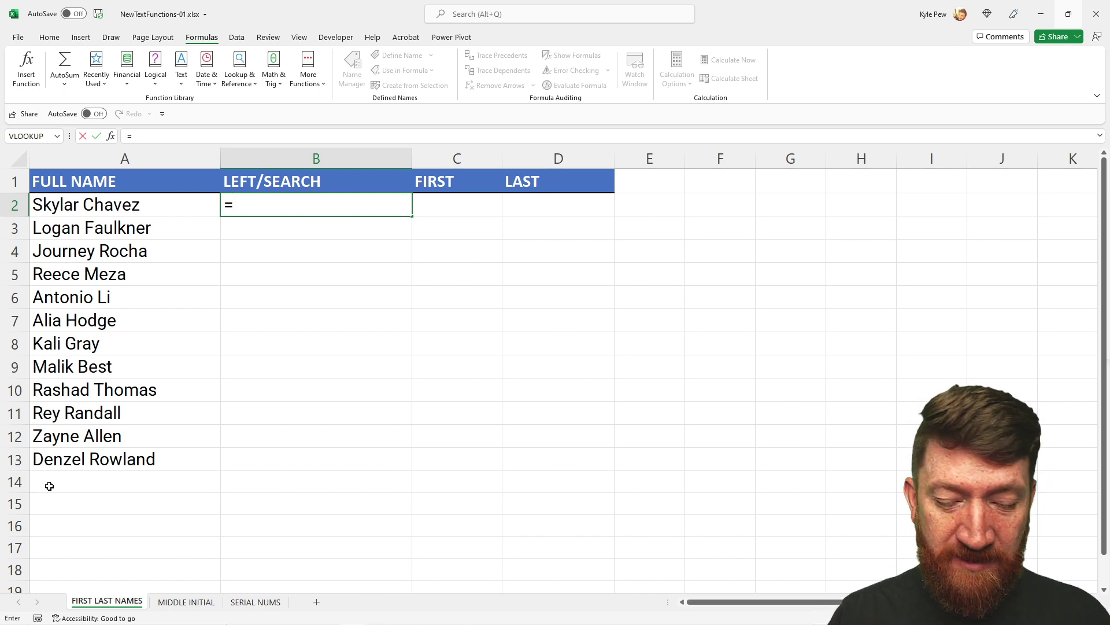
text(left()
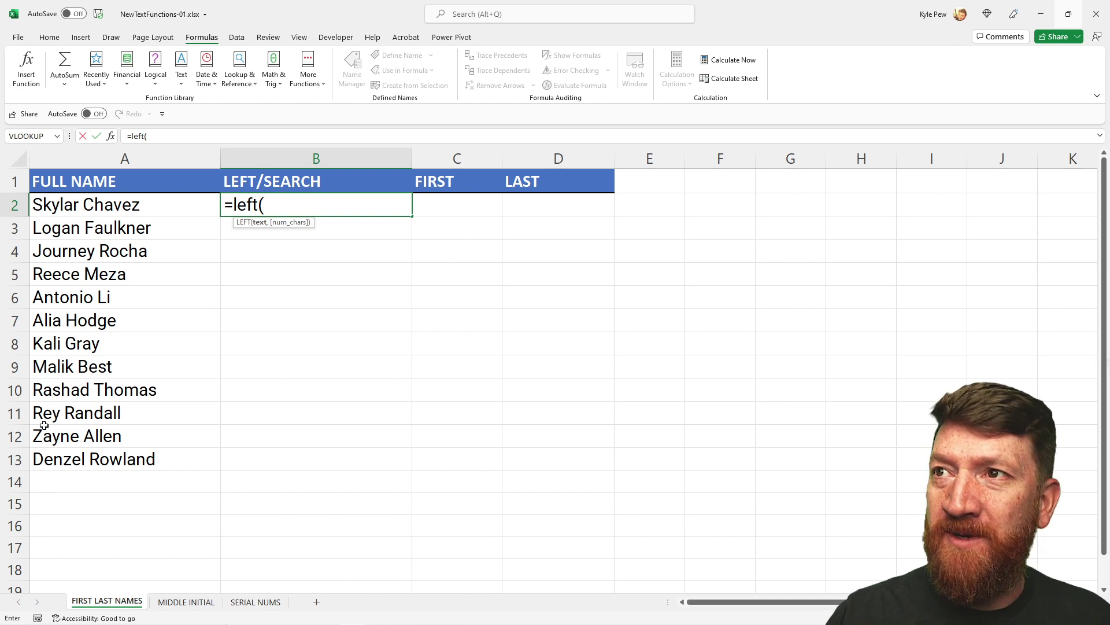
click(91, 204)
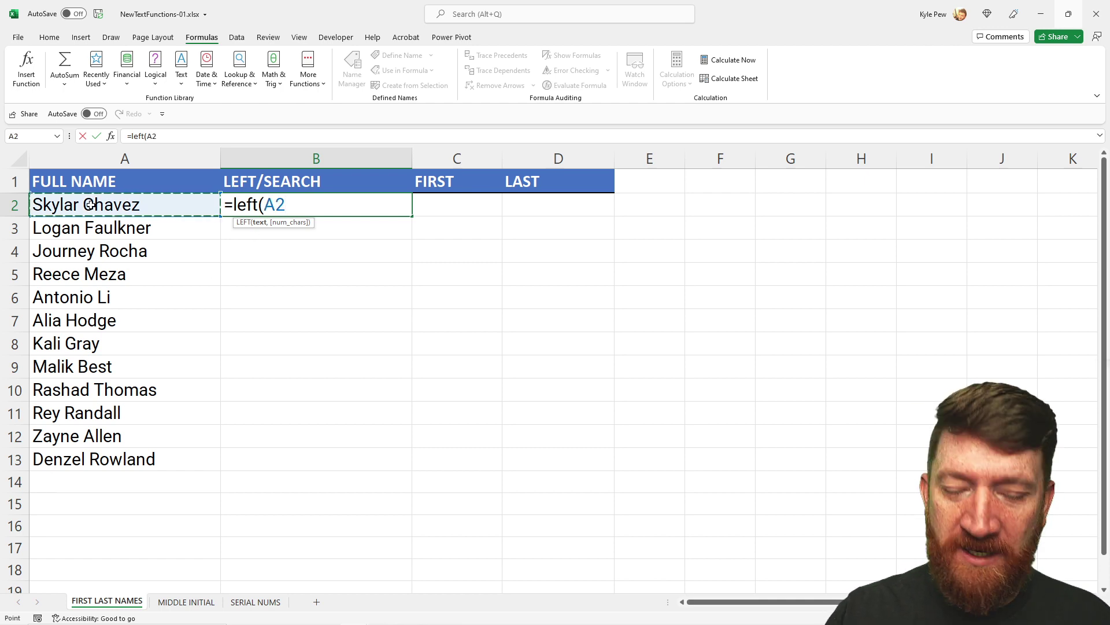
text(,)
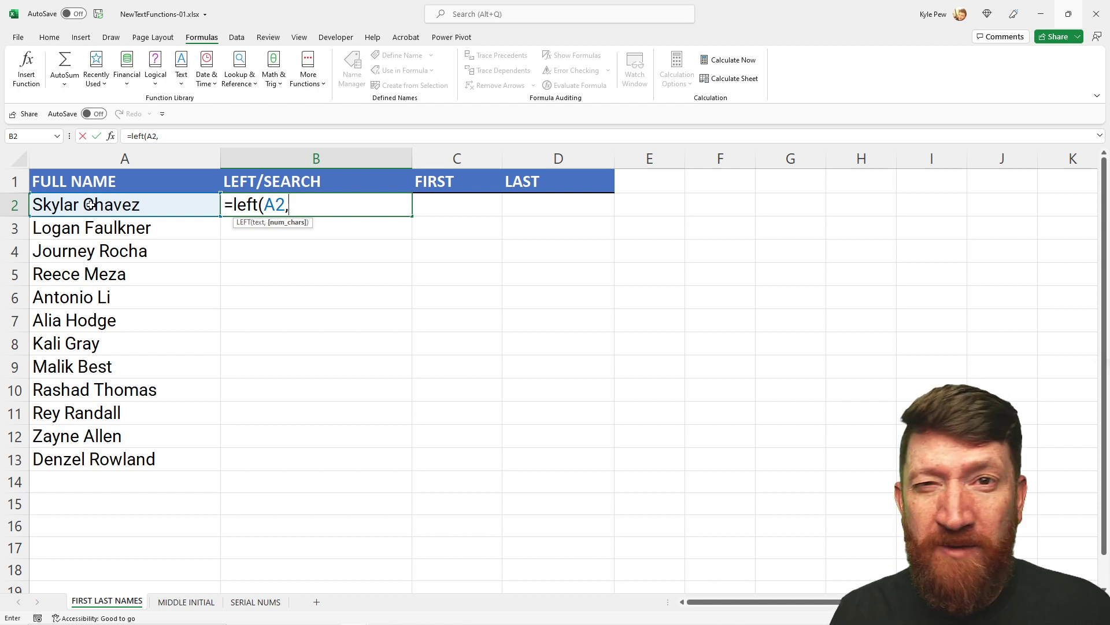
text( search)
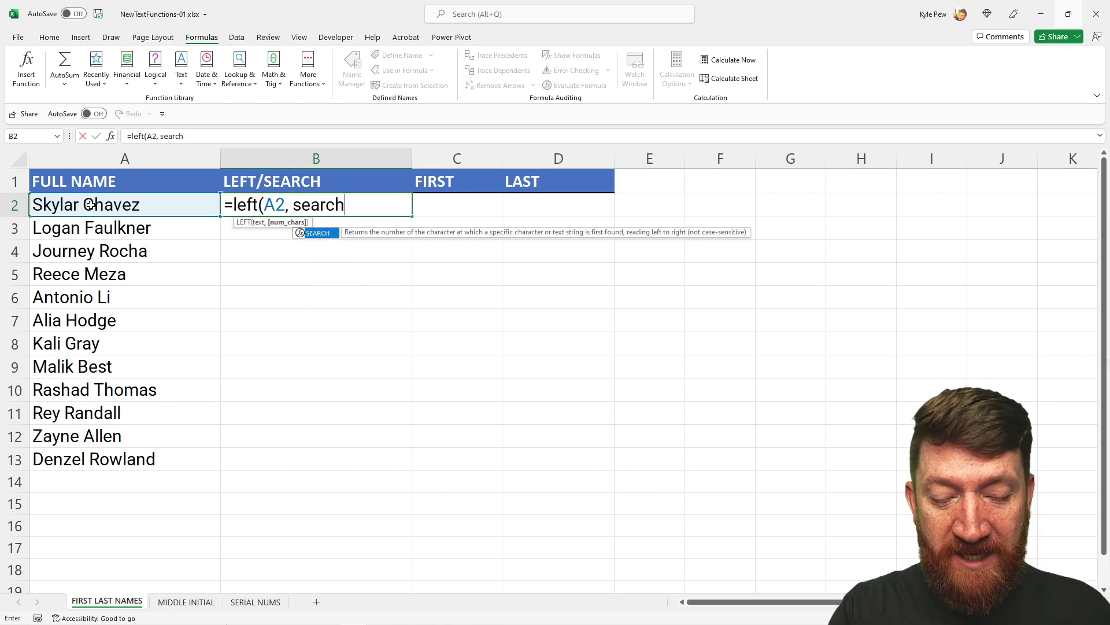
text((" ")
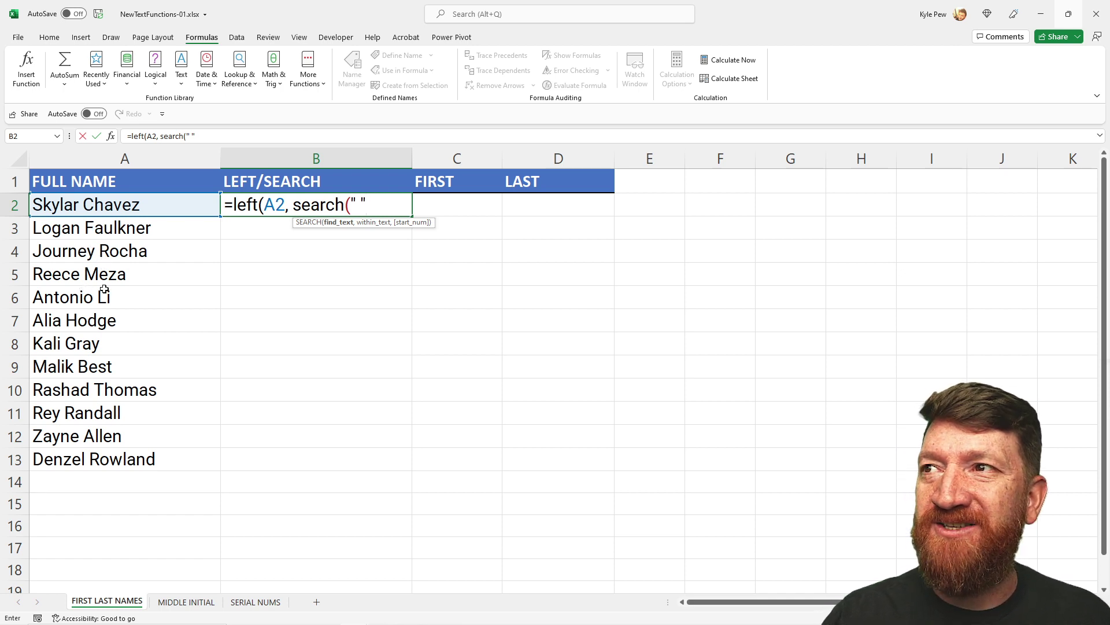
text(,)
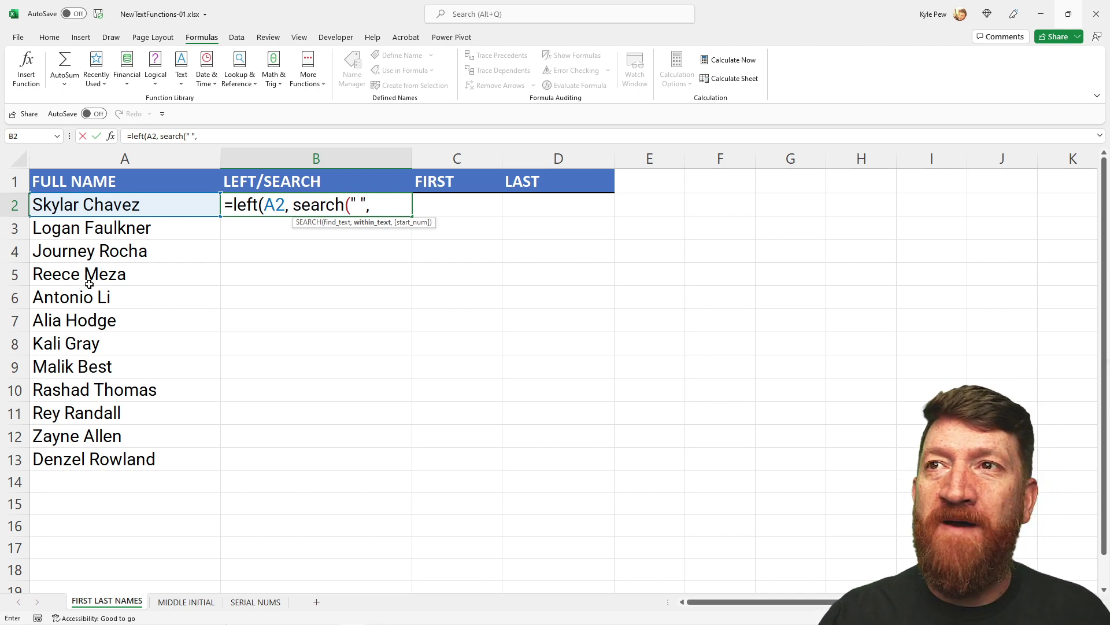
click(65, 205)
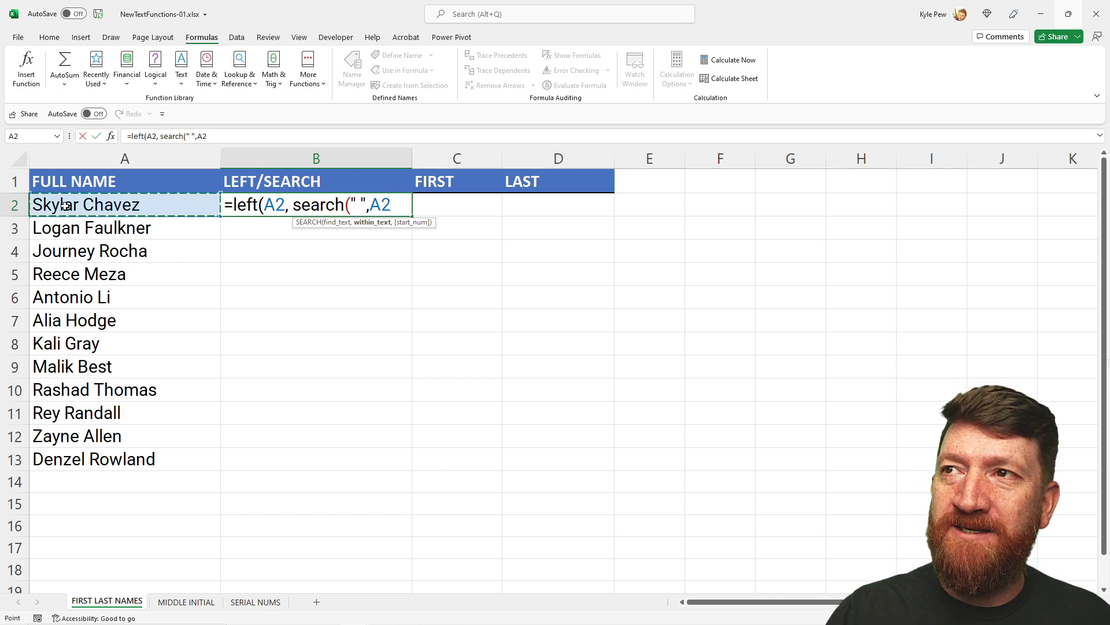
text()-)
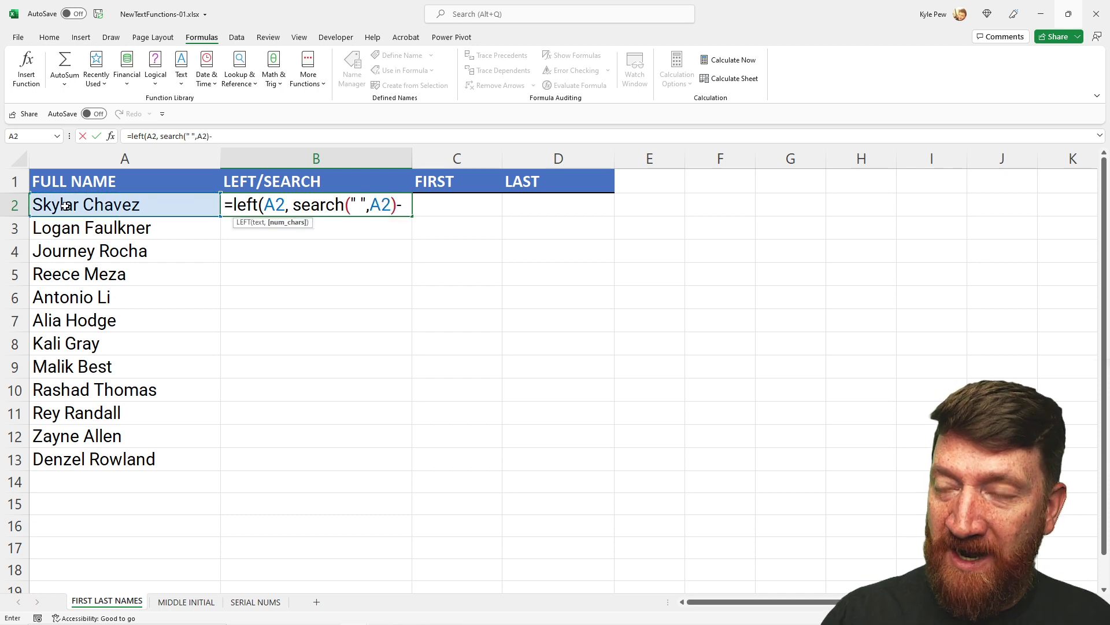
text(1))
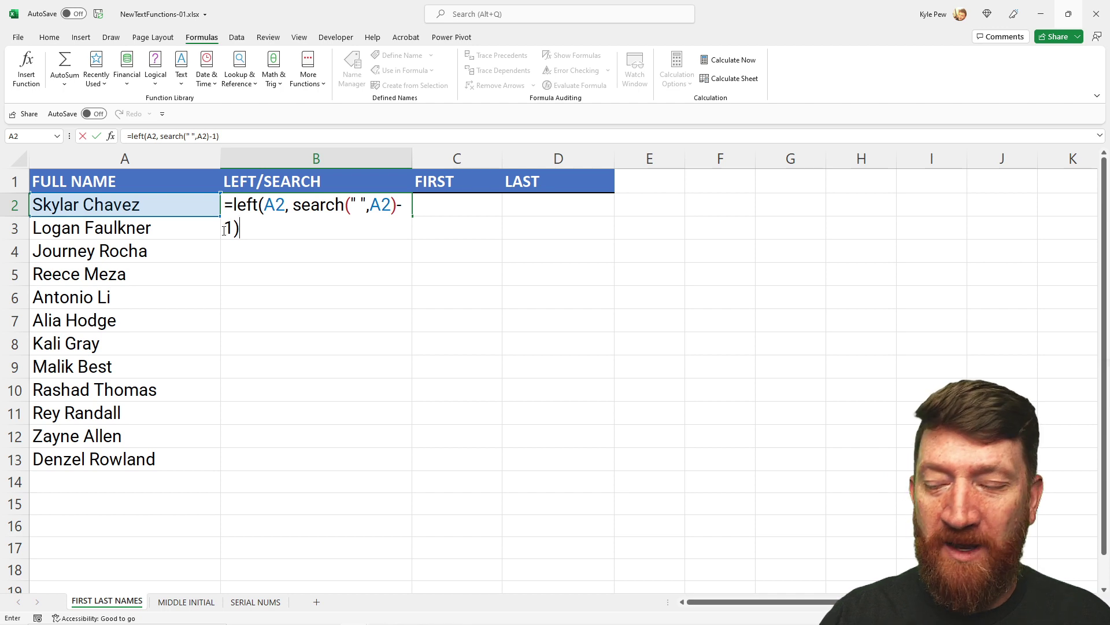
key(Return)
Step: Fill the LEFT/SEARCH formula from B2 down to B13
click(280, 209)
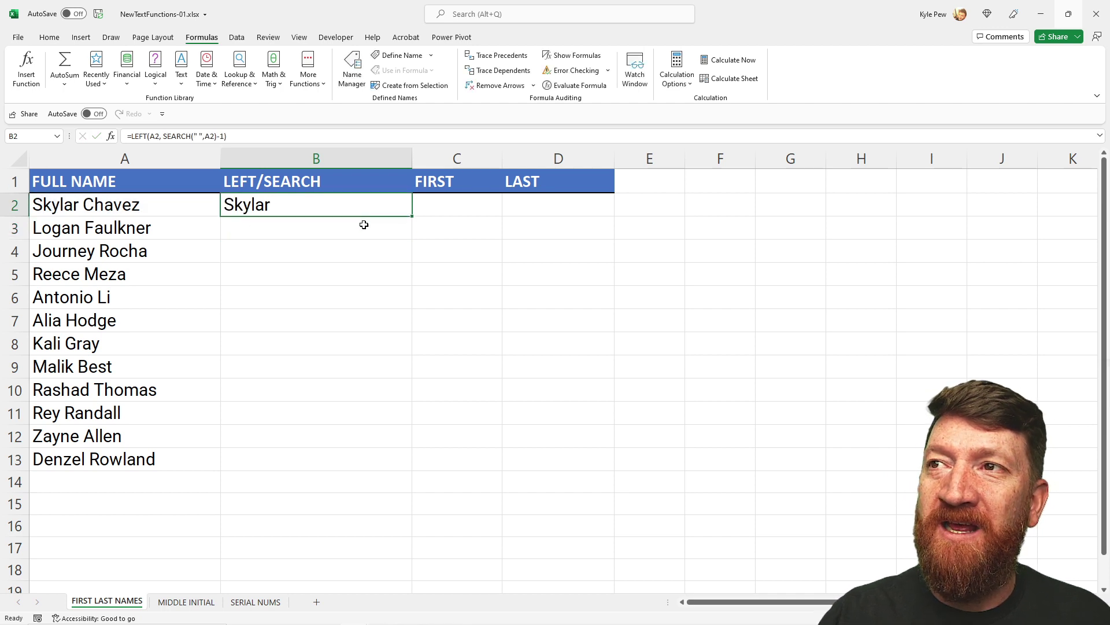
drag(414, 216, 389, 468)
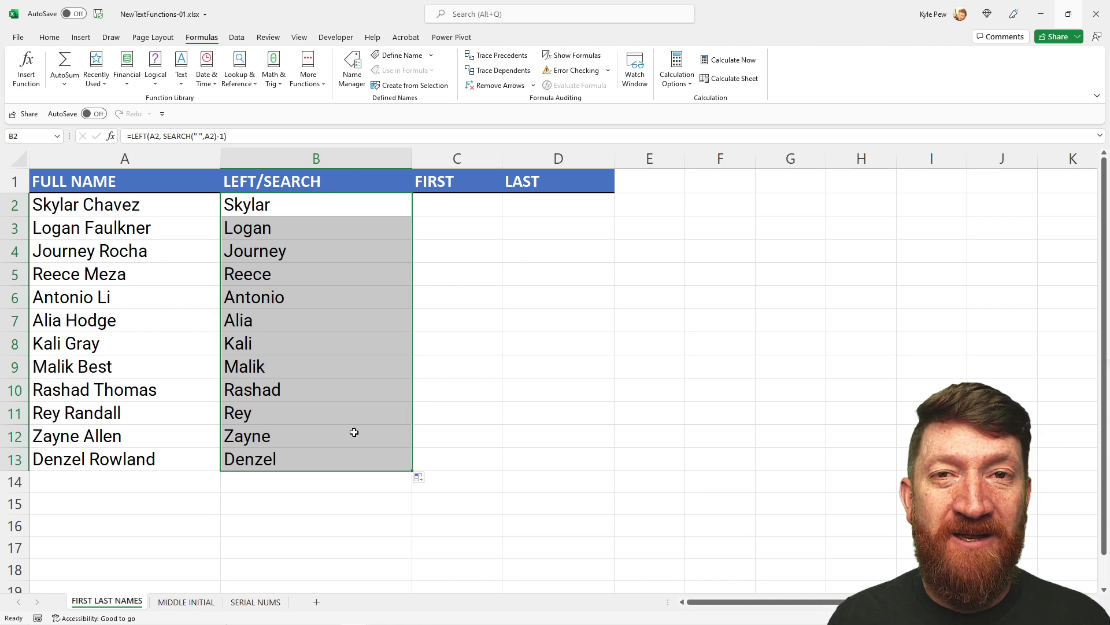
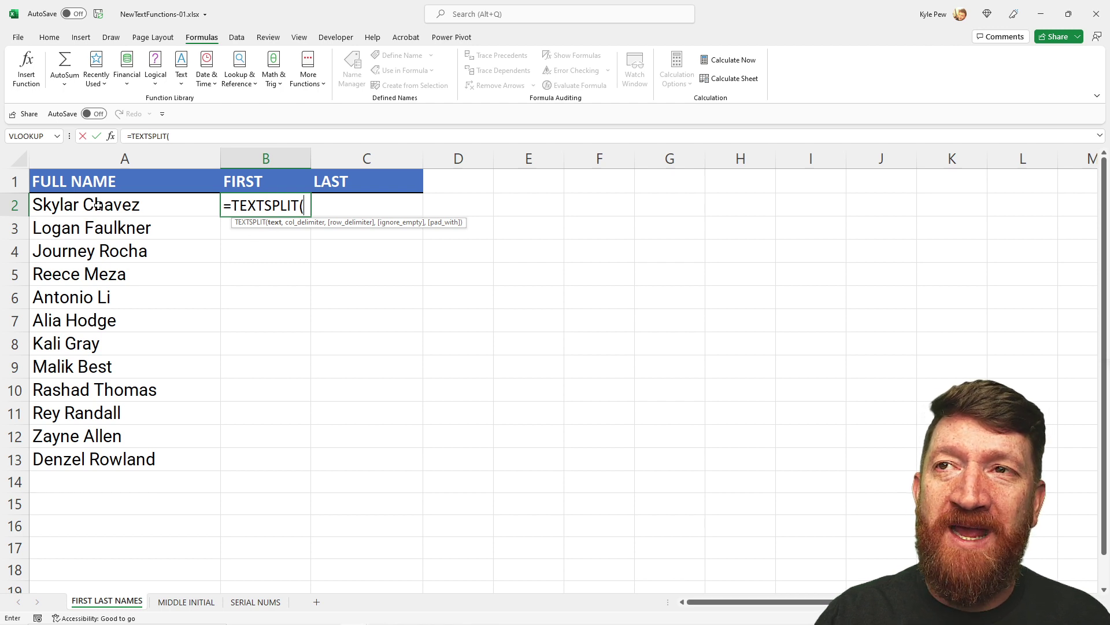
Step: Complete the formula in B2 as =TEXTSPLIT(A2," ") and fill it down to row 13 for the FIRST and LAST columns
click(122, 207)
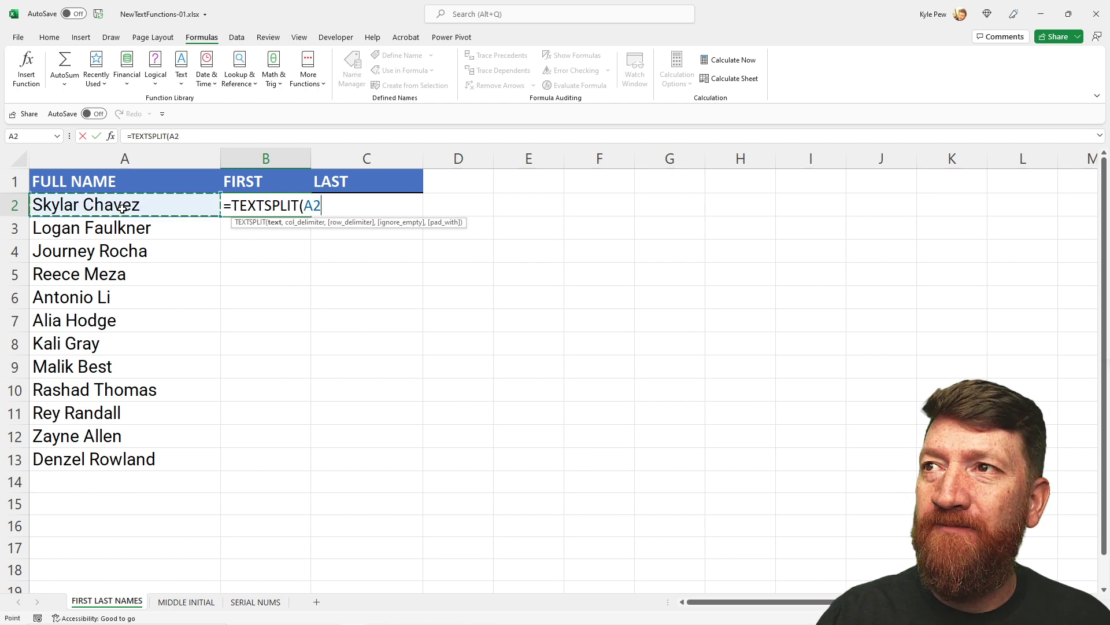
text(,)
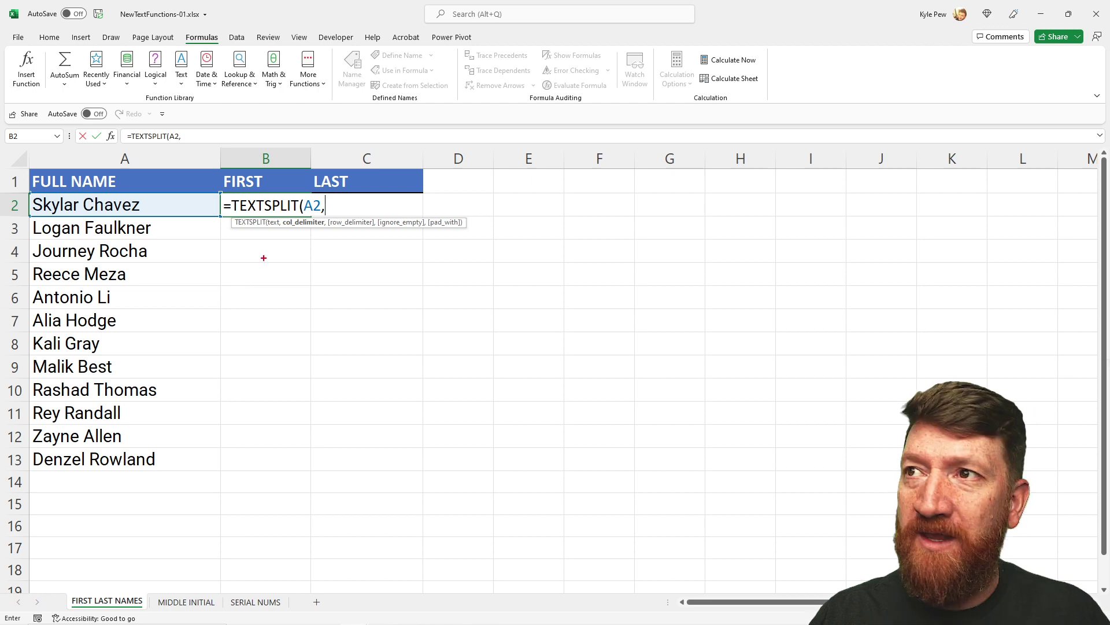
drag(286, 229, 280, 299)
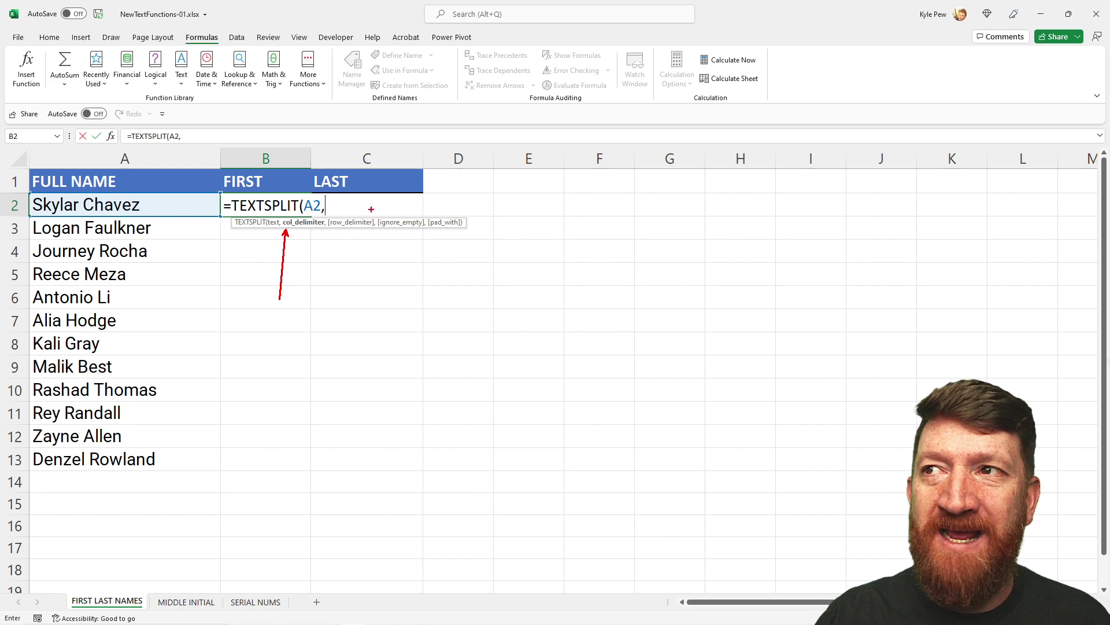
drag(335, 230, 357, 308)
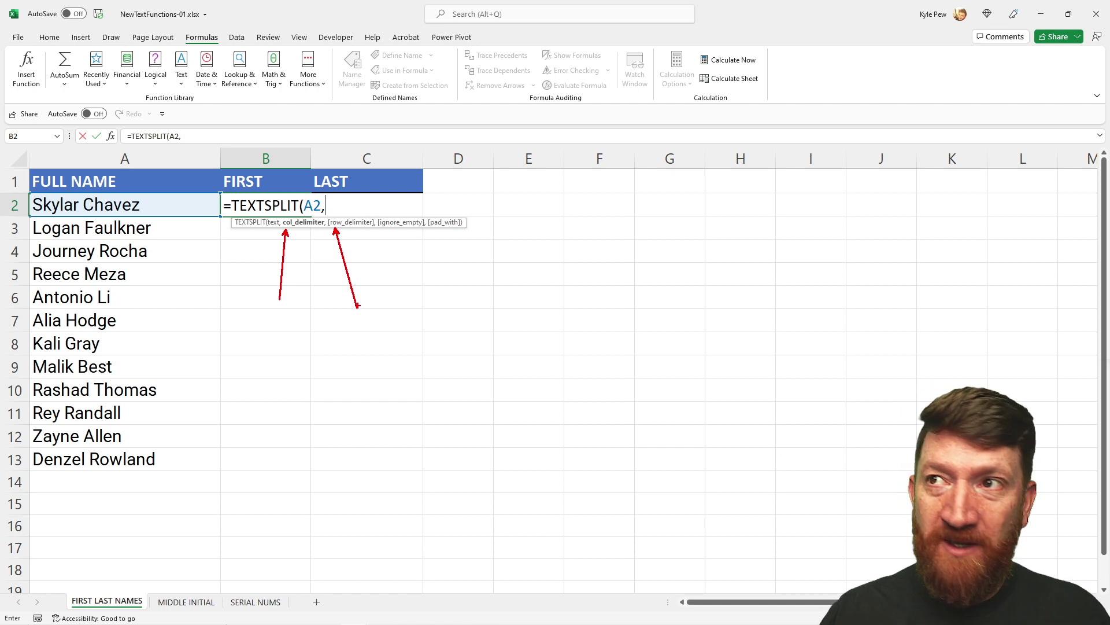
key(Escape)
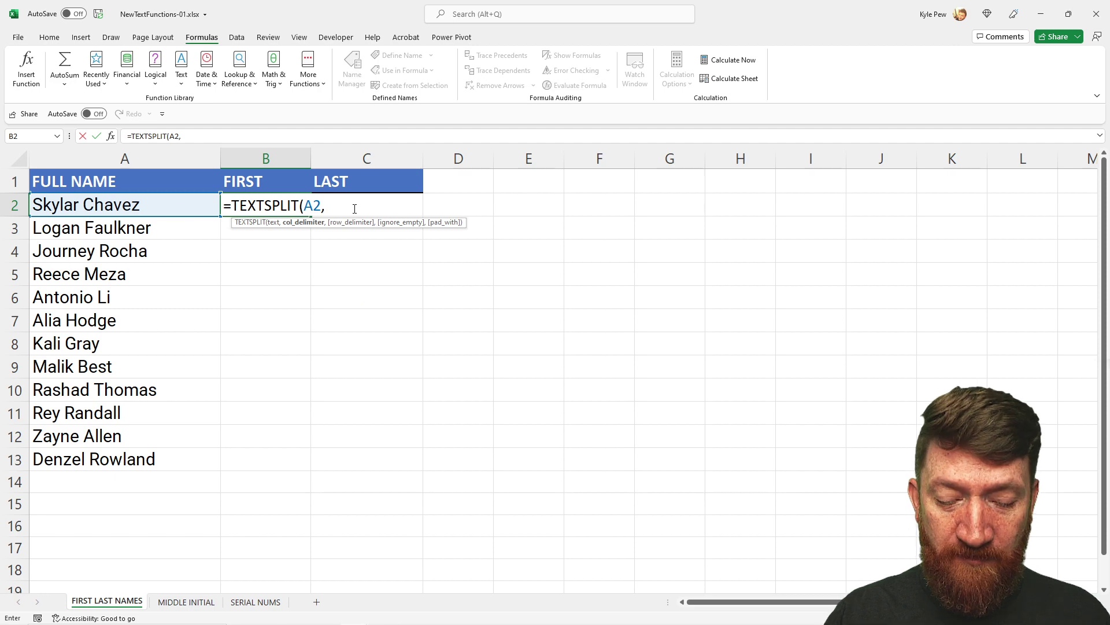
text(")
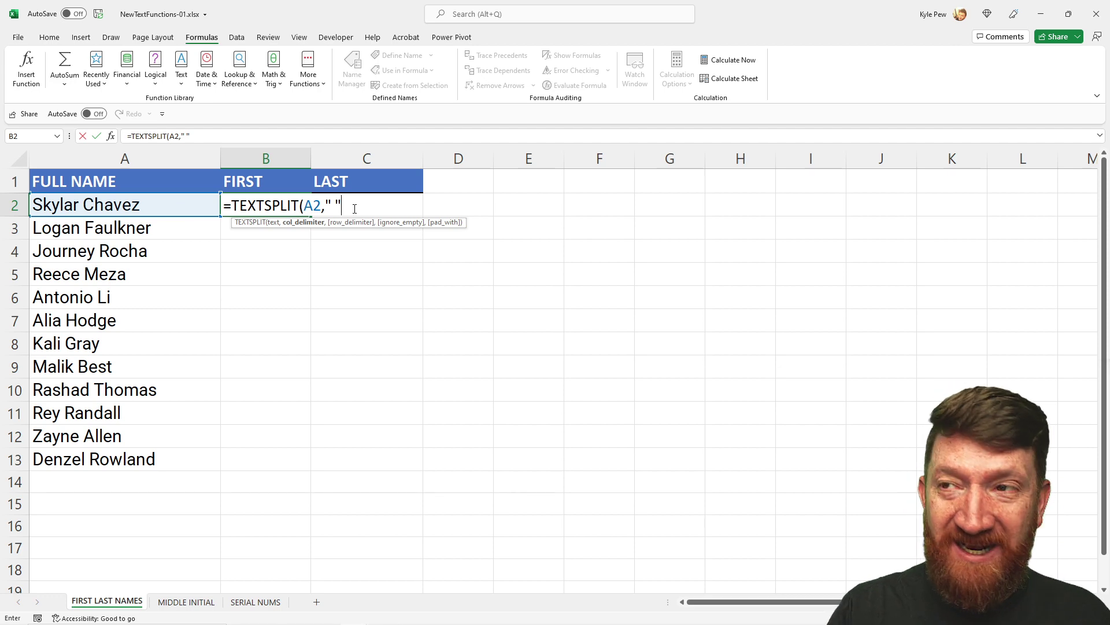
text())
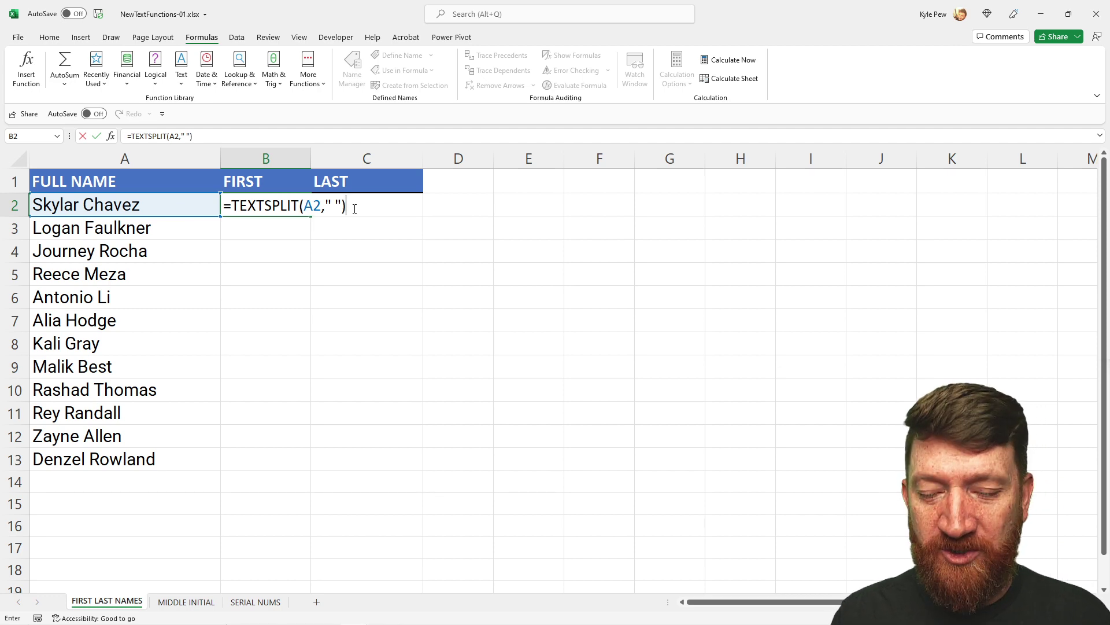
key(Return)
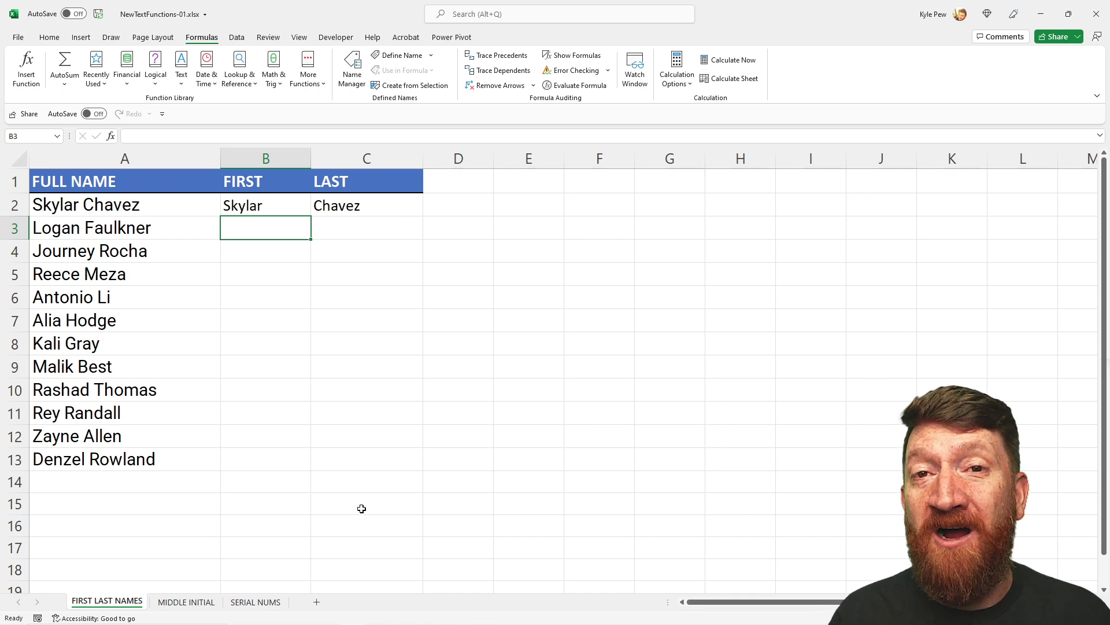
drag(289, 206, 414, 467)
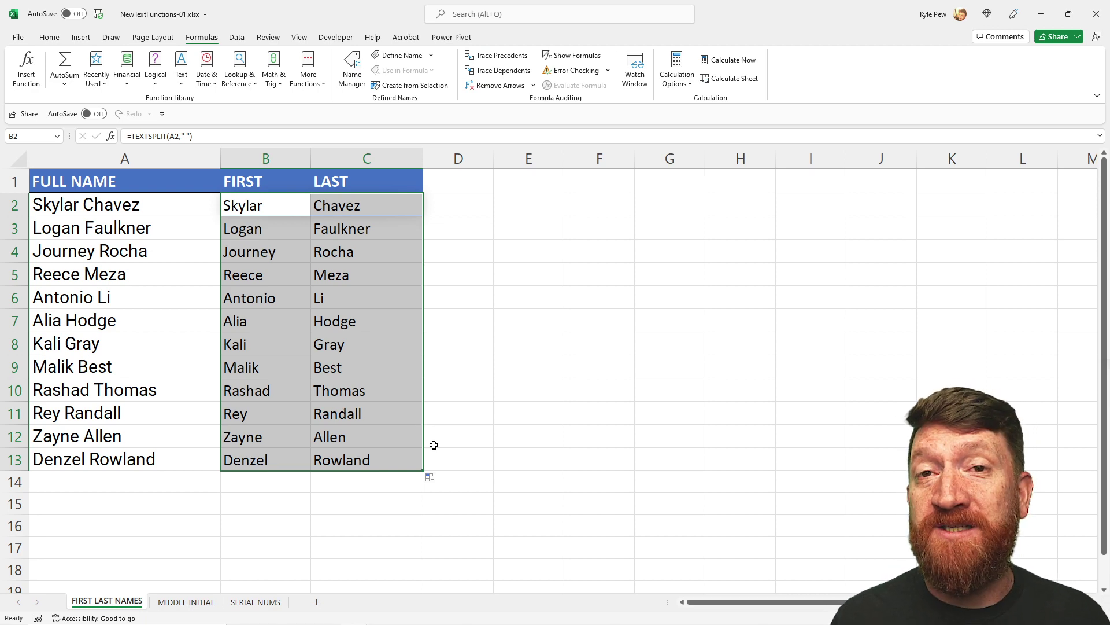
Step: Delete the MID/SEARCH INITIAL column from the MIDDLE INITIAL sheet
click(173, 603)
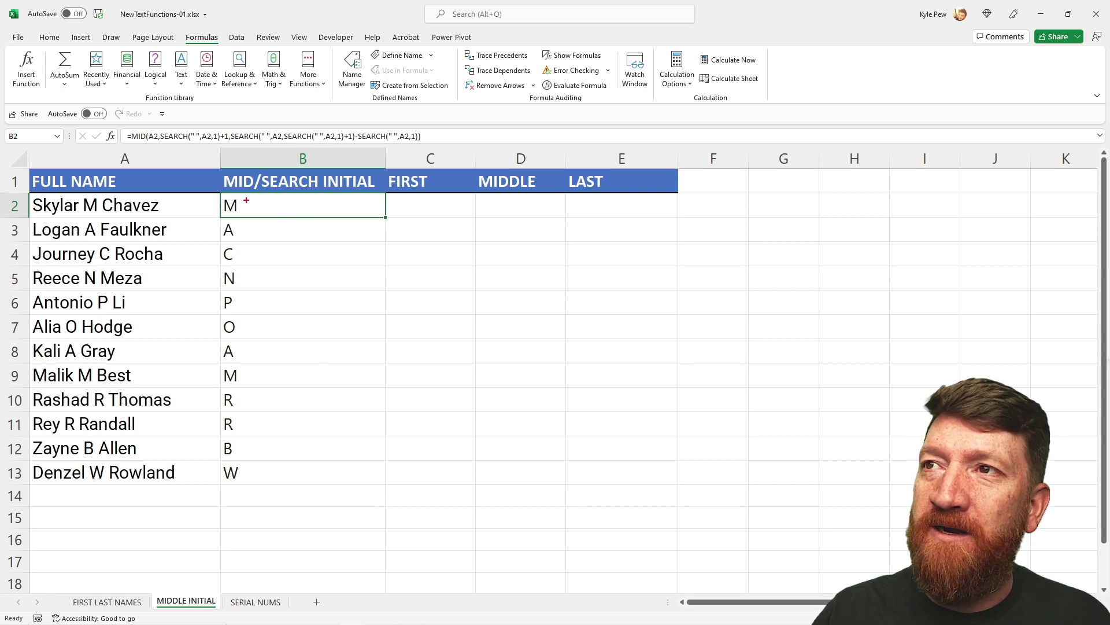
drag(246, 200, 347, 188)
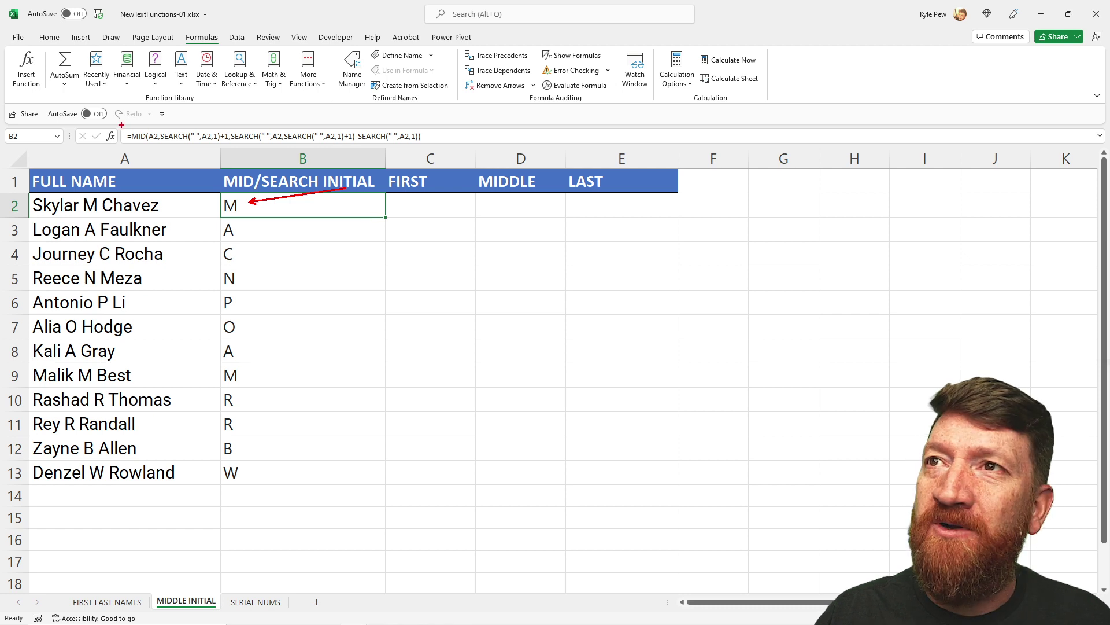
mouse_move(121, 124)
mouse_down()
mouse_move(172, 148)
mouse_move(449, 154)
mouse_up()
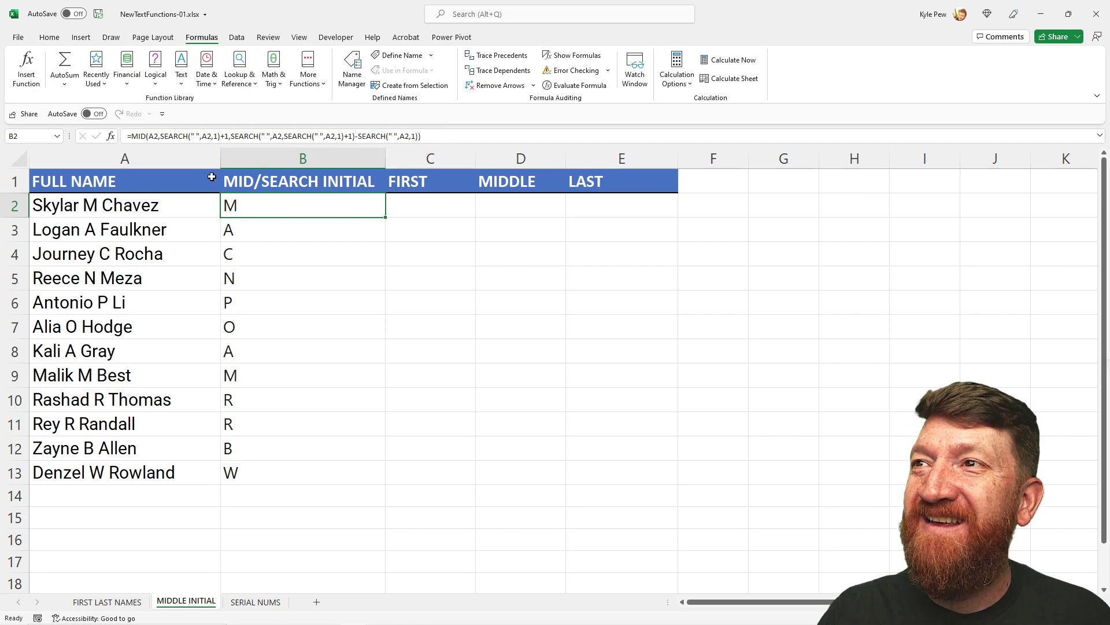
click(299, 158)
key(ctrl+minus)
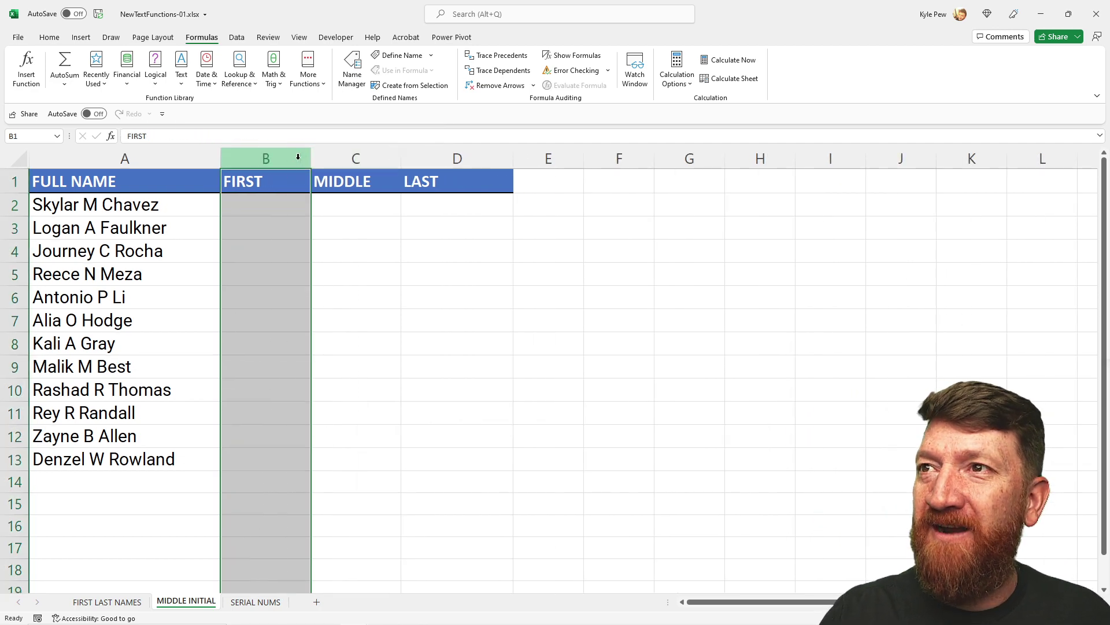
Step: Enter =TEXTSPLIT(A2," ") in B2 of the MIDDLE INITIAL sheet and fill the FIRST, MIDDLE and LAST columns down to row 13
click(243, 203)
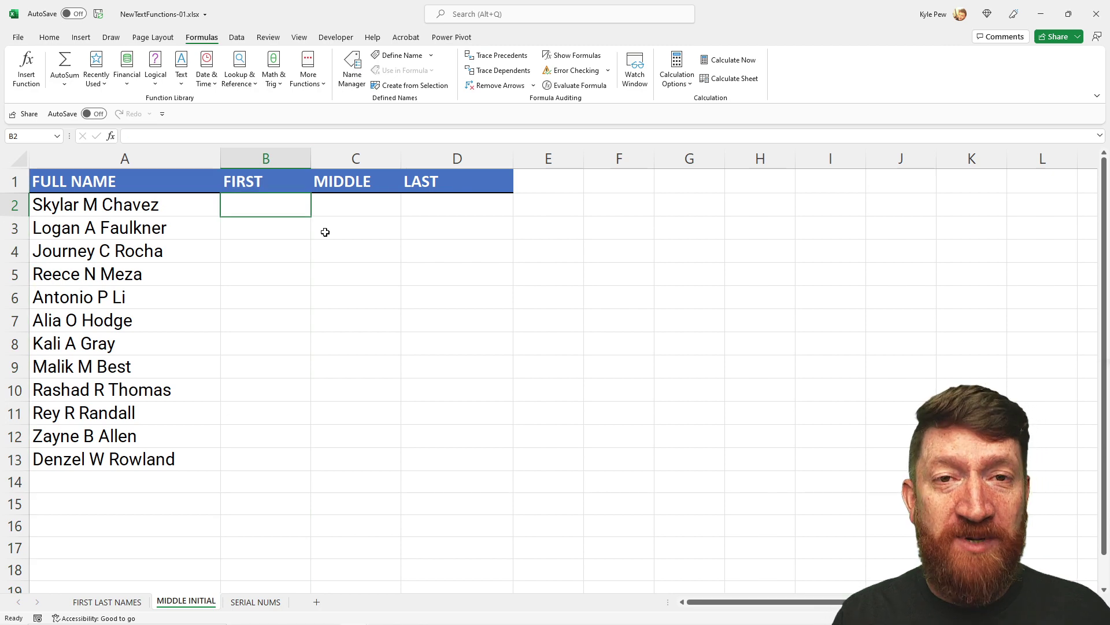
text(=text)
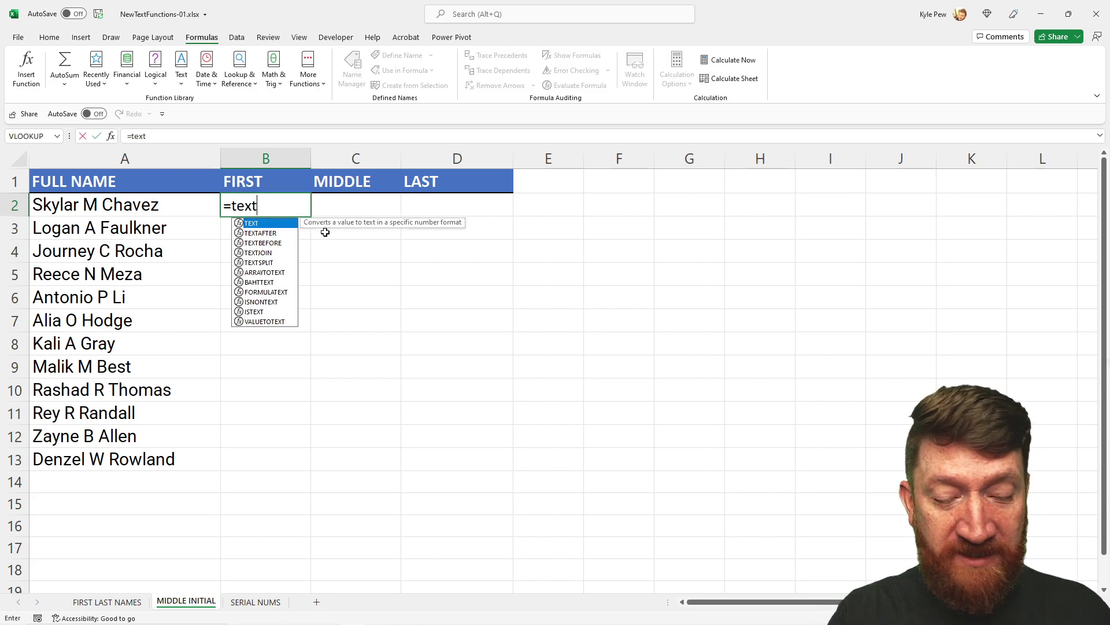
key(Down)
key(Down)
key(Down)
key(Down)
key(Tab)
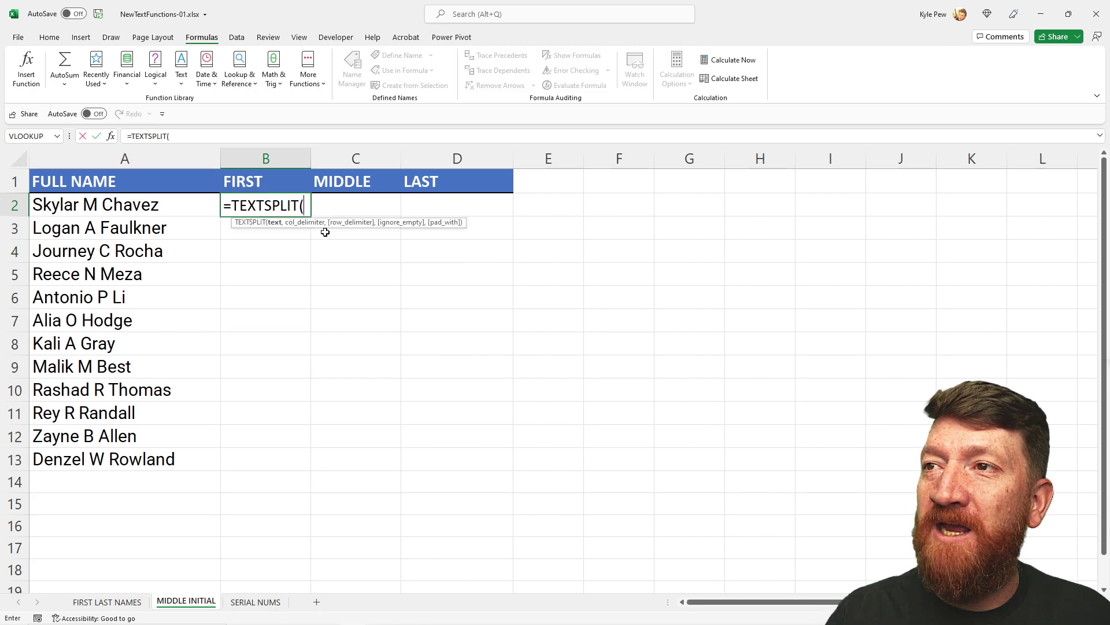
click(151, 210)
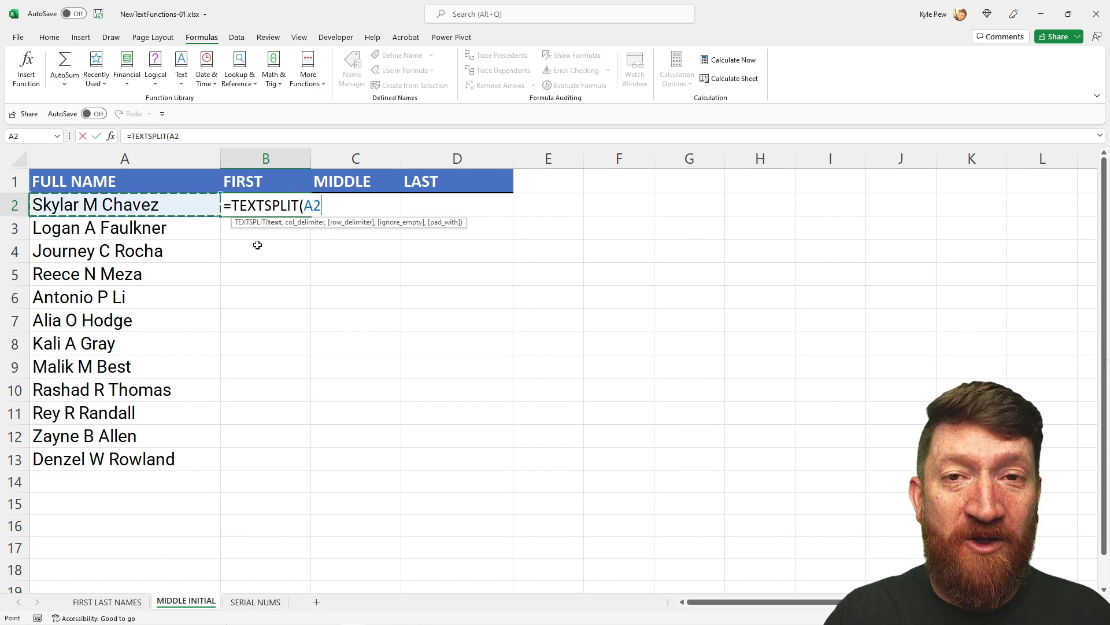
text(,)
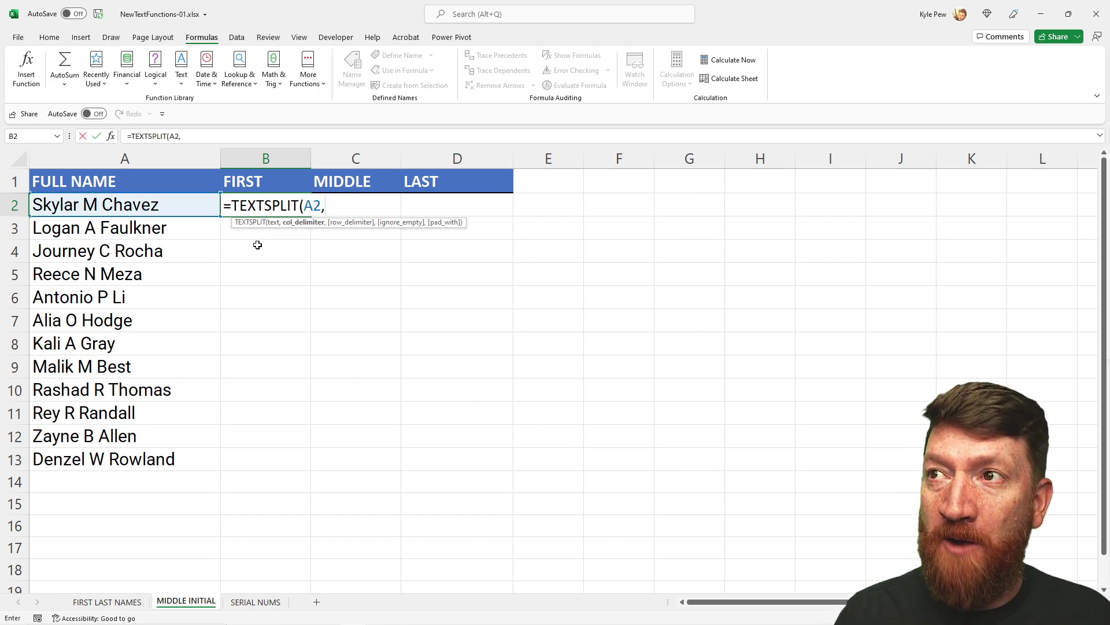
text(")
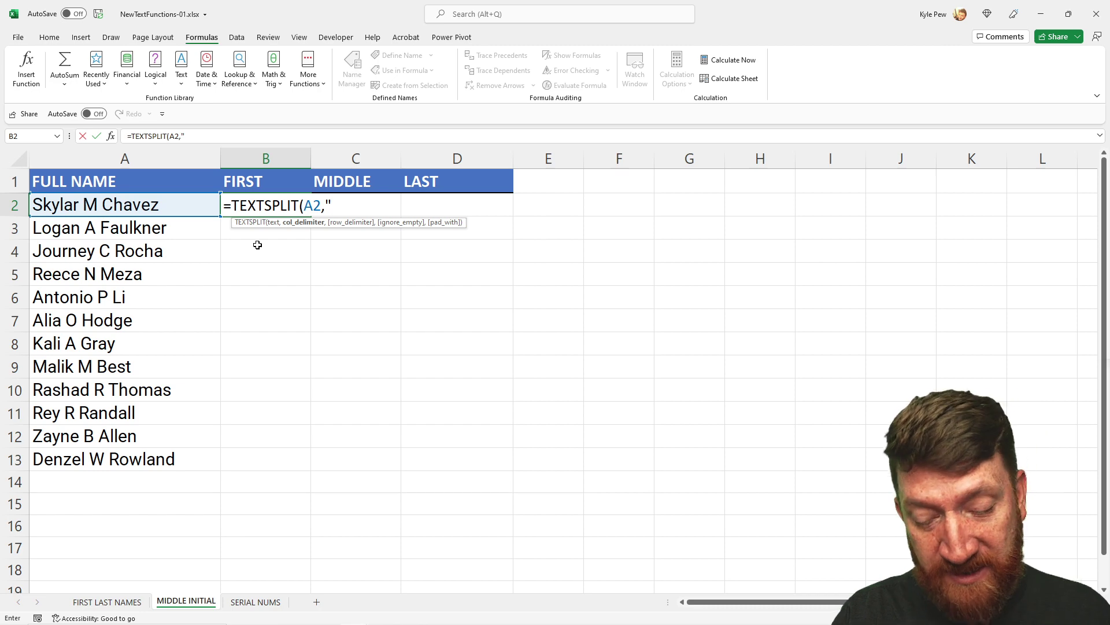
text( "))
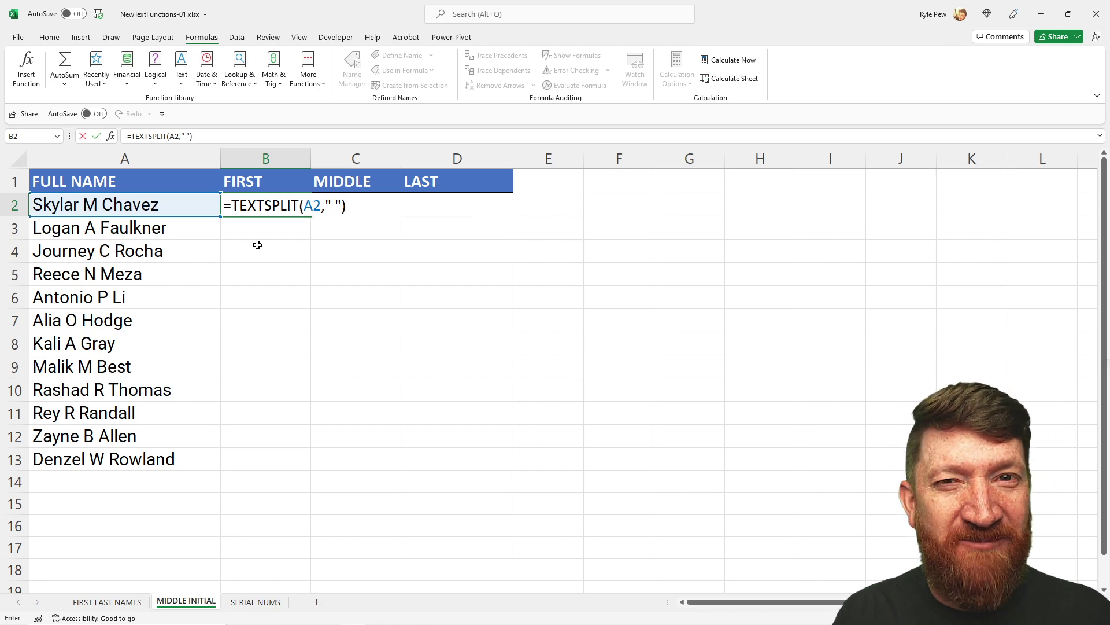
key(Return)
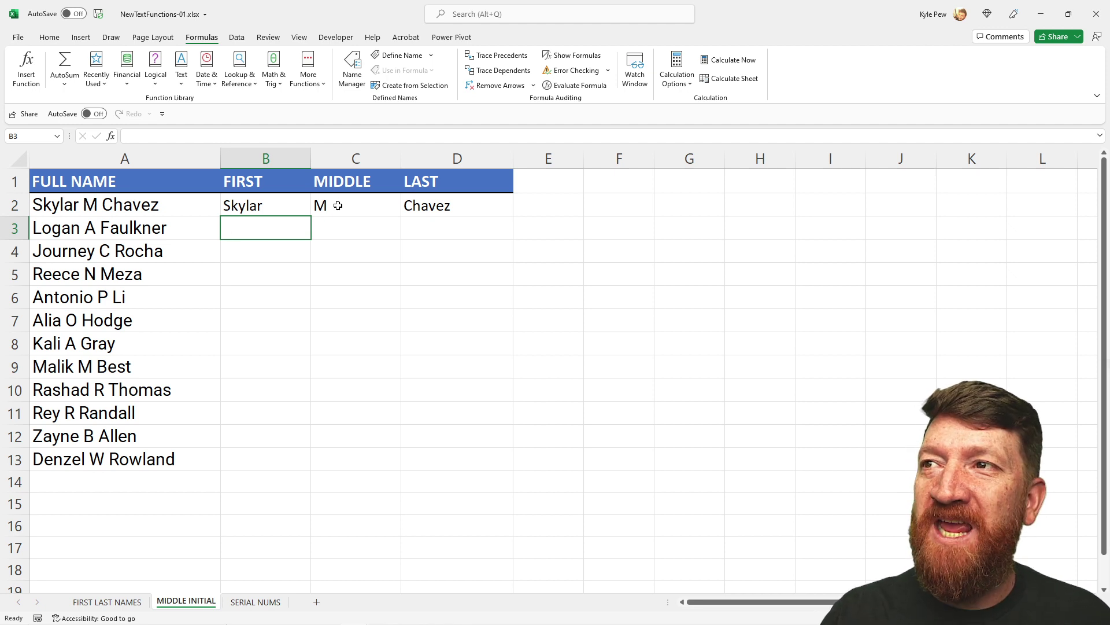
drag(293, 204, 471, 200)
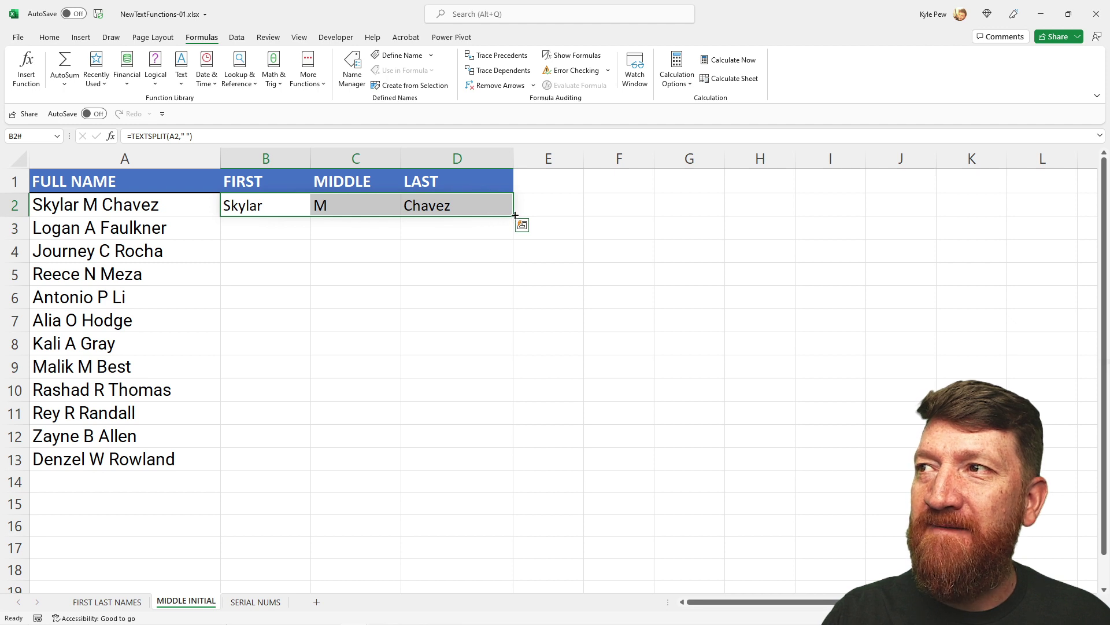
drag(513, 216, 508, 471)
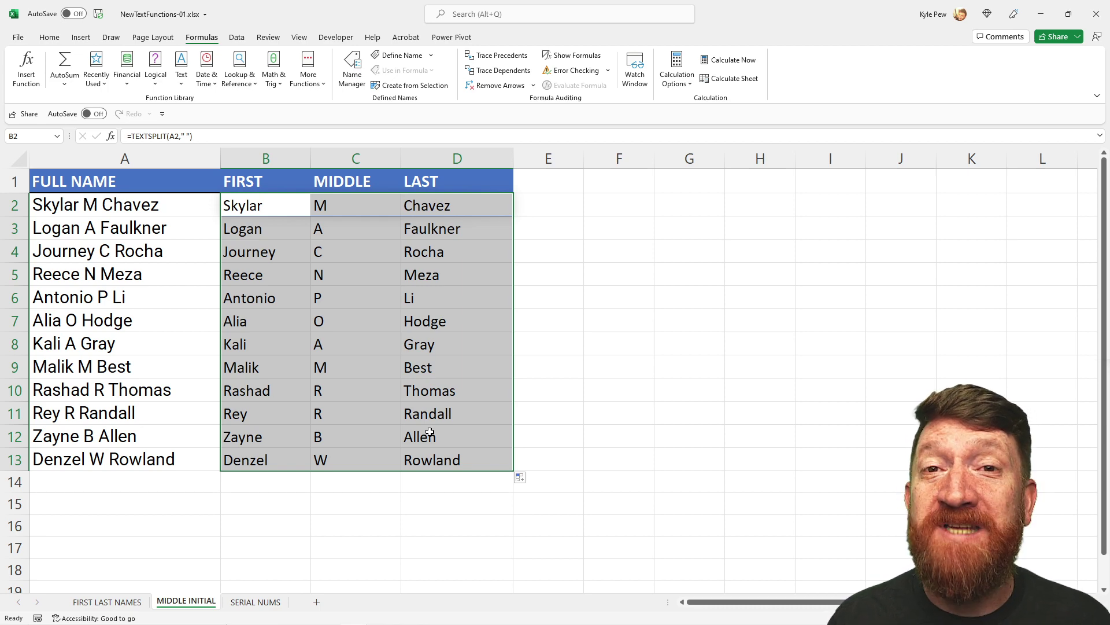
Step: Delete the LEFT/SEARCH FUNCTIONS column from the SERIAL NUMS sheet
click(240, 603)
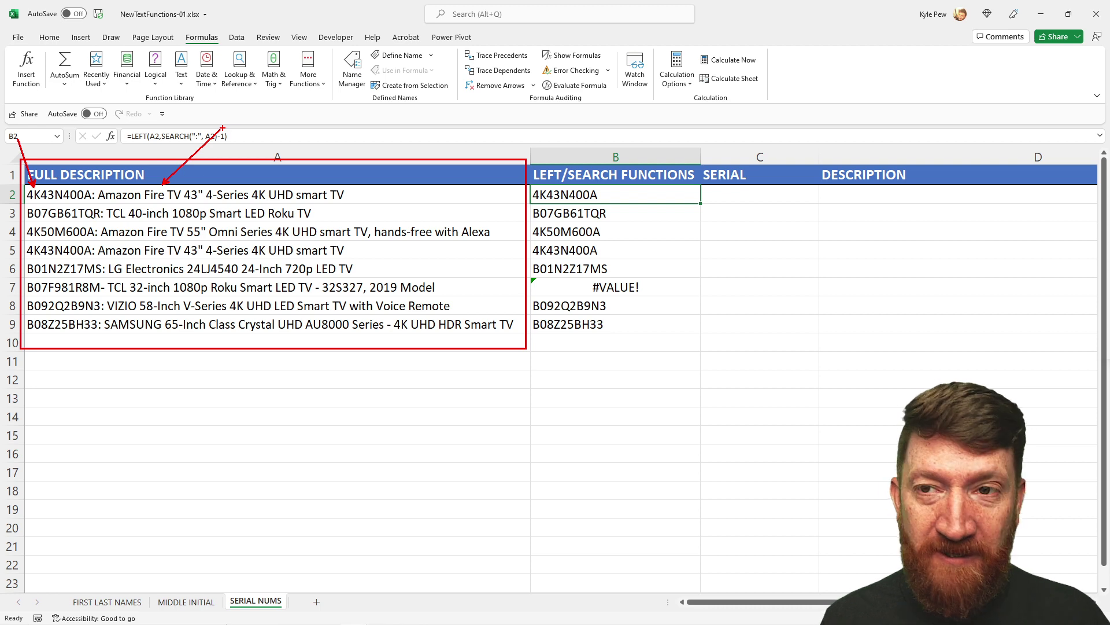
key(Escape)
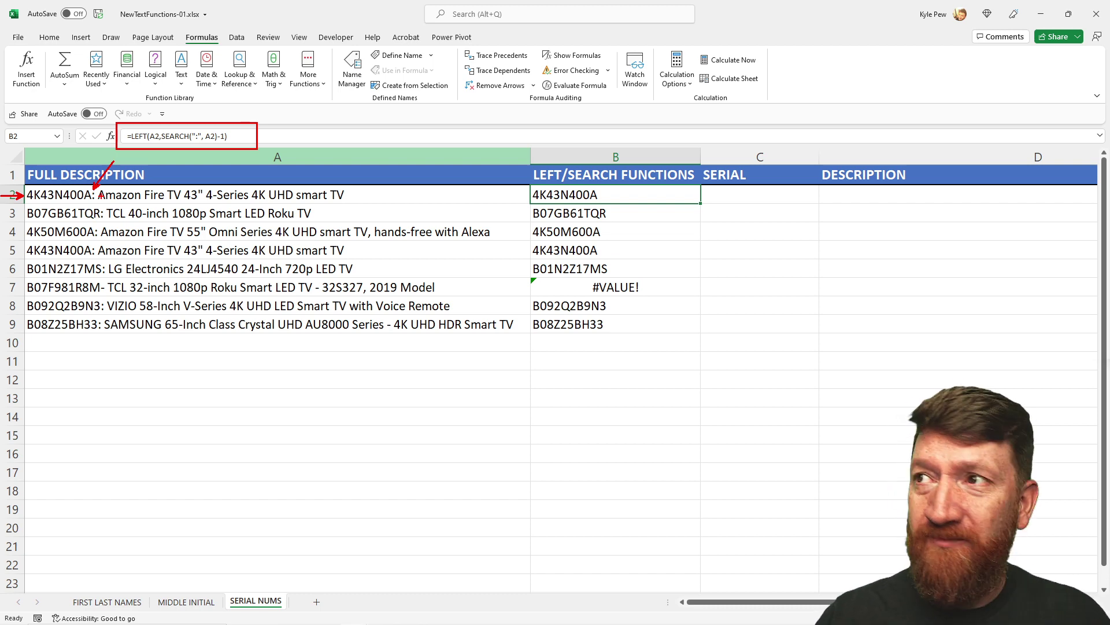
click(595, 157)
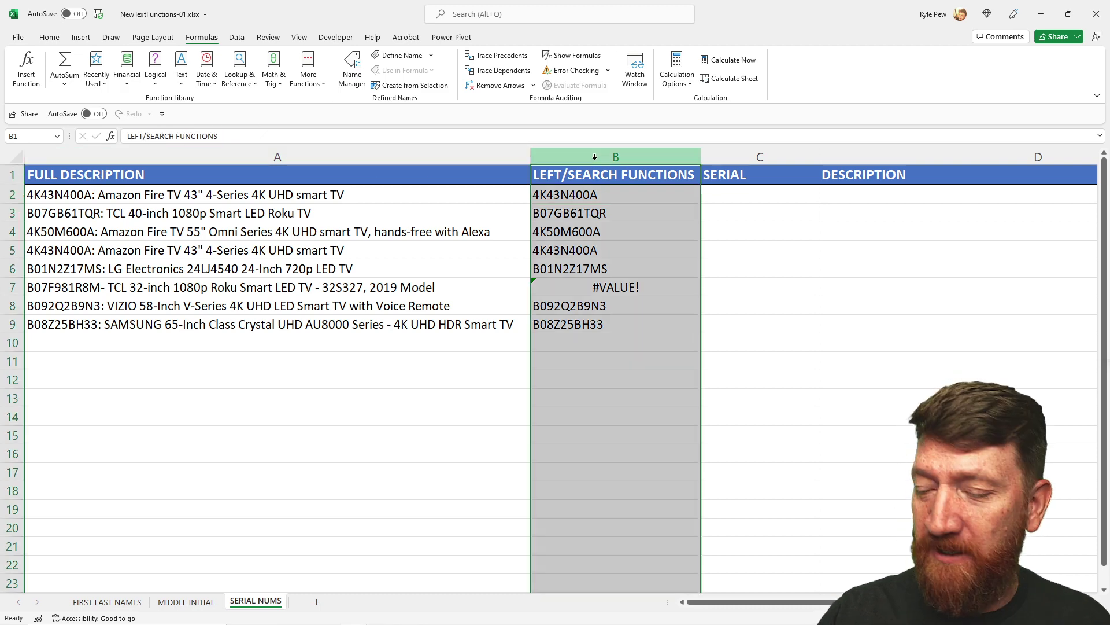
key(ctrl+minus)
Step: Start a TEXTBEFORE formula in B2 of the SERIAL column with A2 as its text argument
click(585, 199)
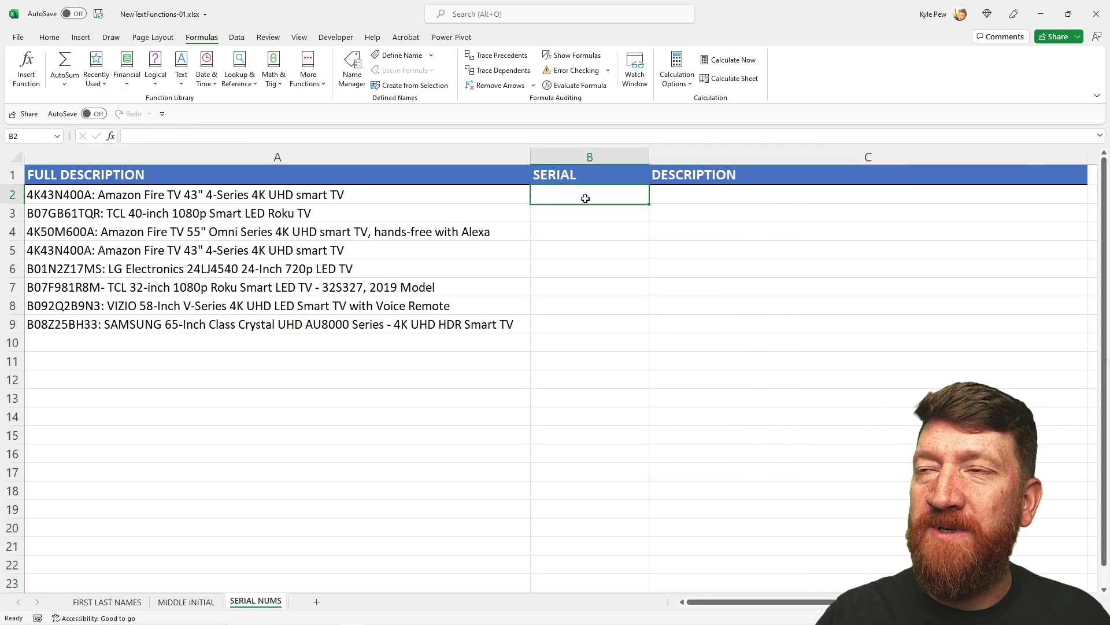
text(=)
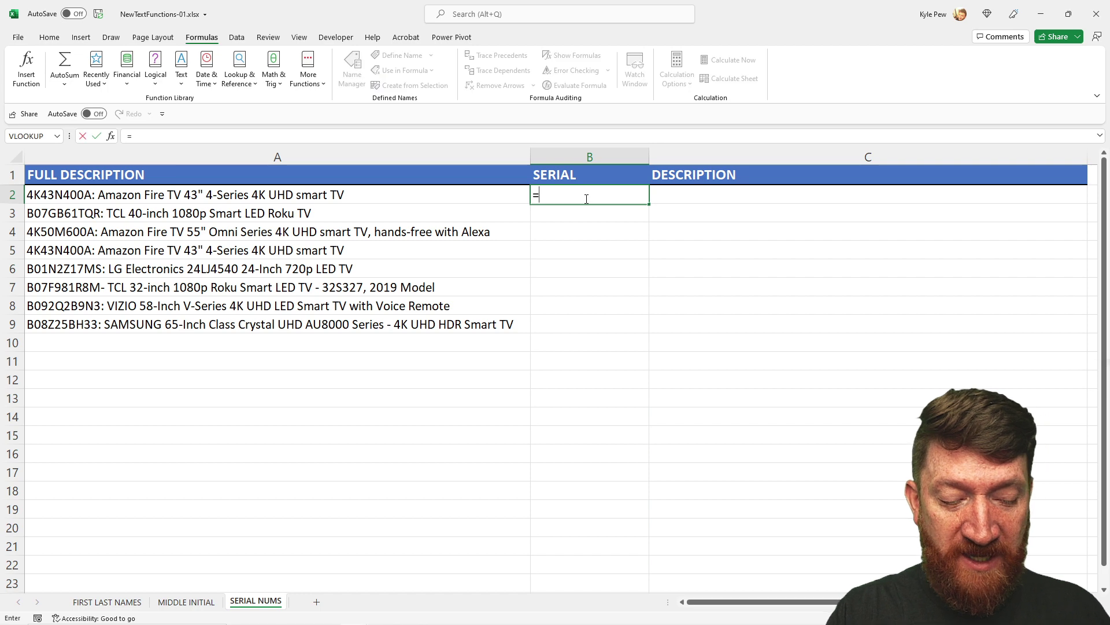
text(textbe)
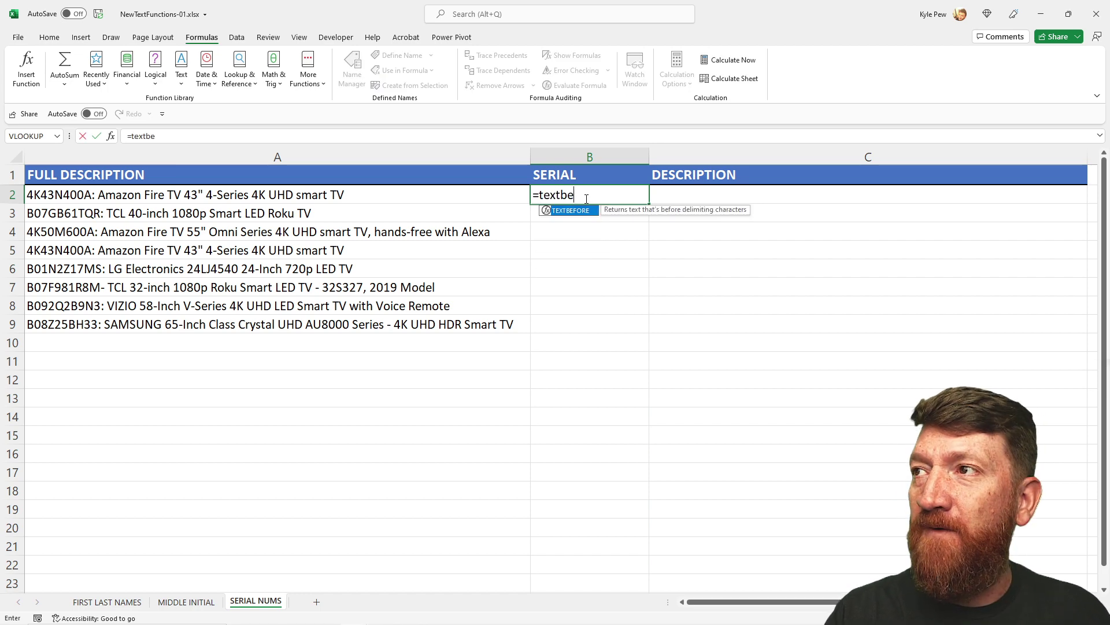
key(Tab)
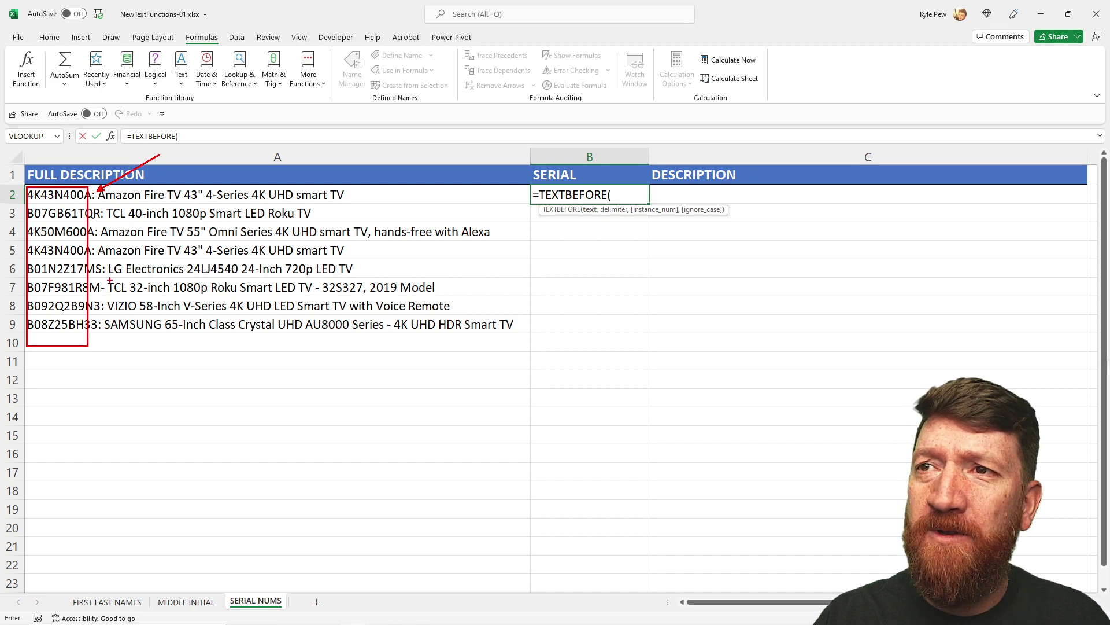
drag(110, 281, 173, 239)
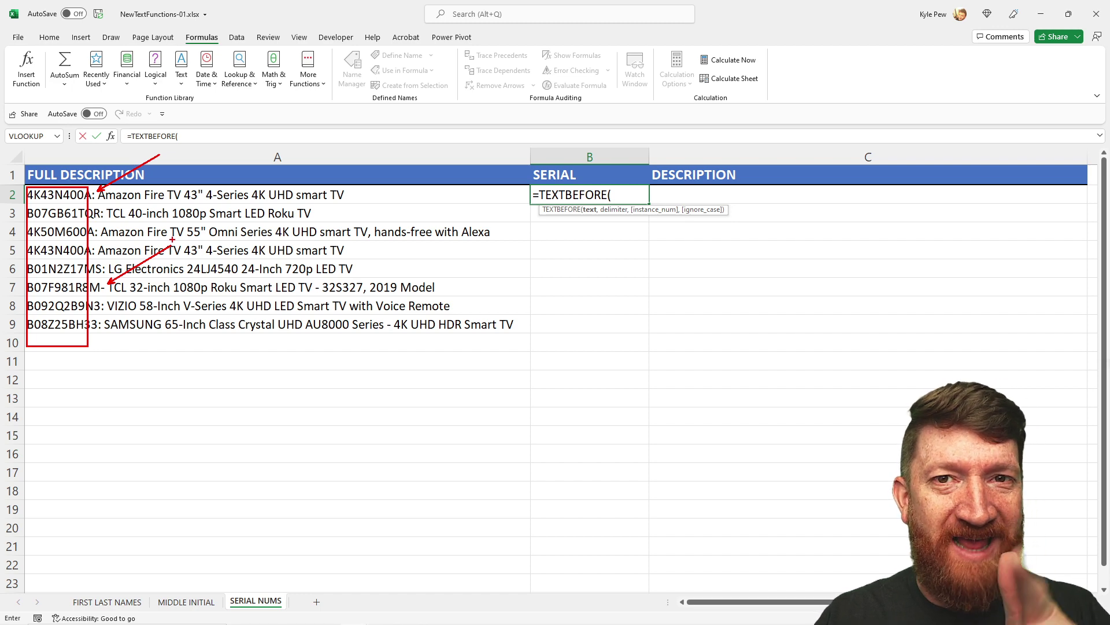
key(Escape)
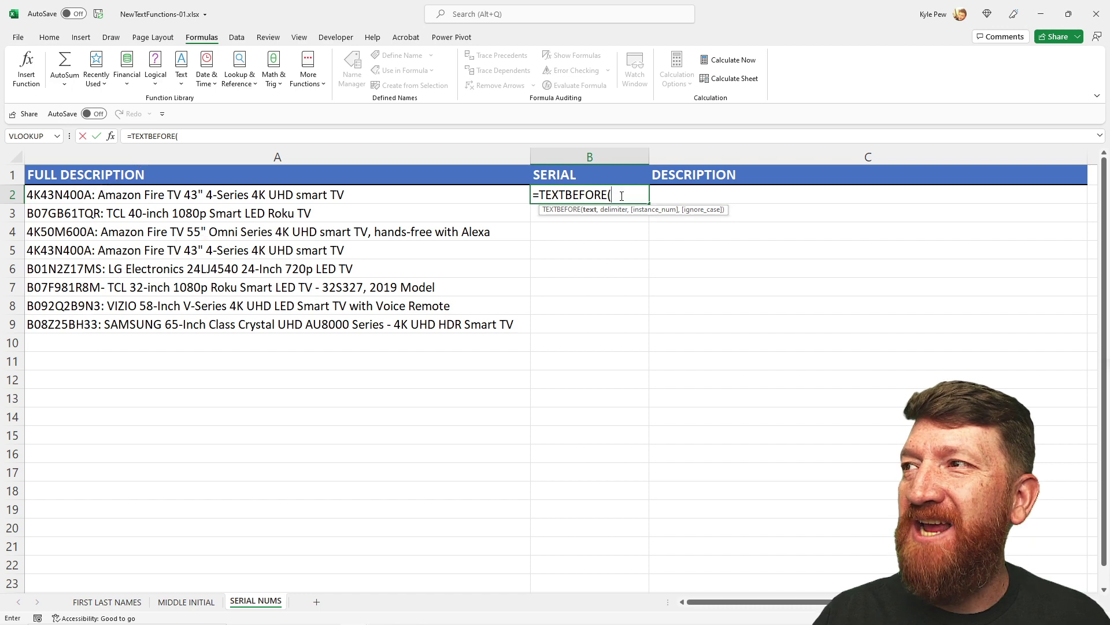
key(F2)
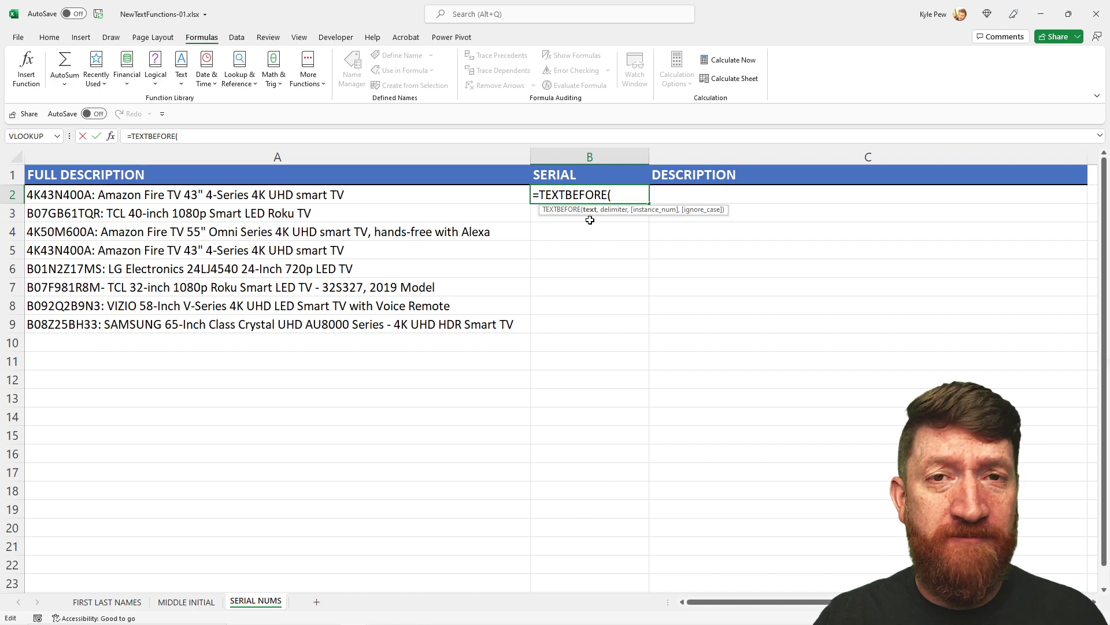
click(338, 192)
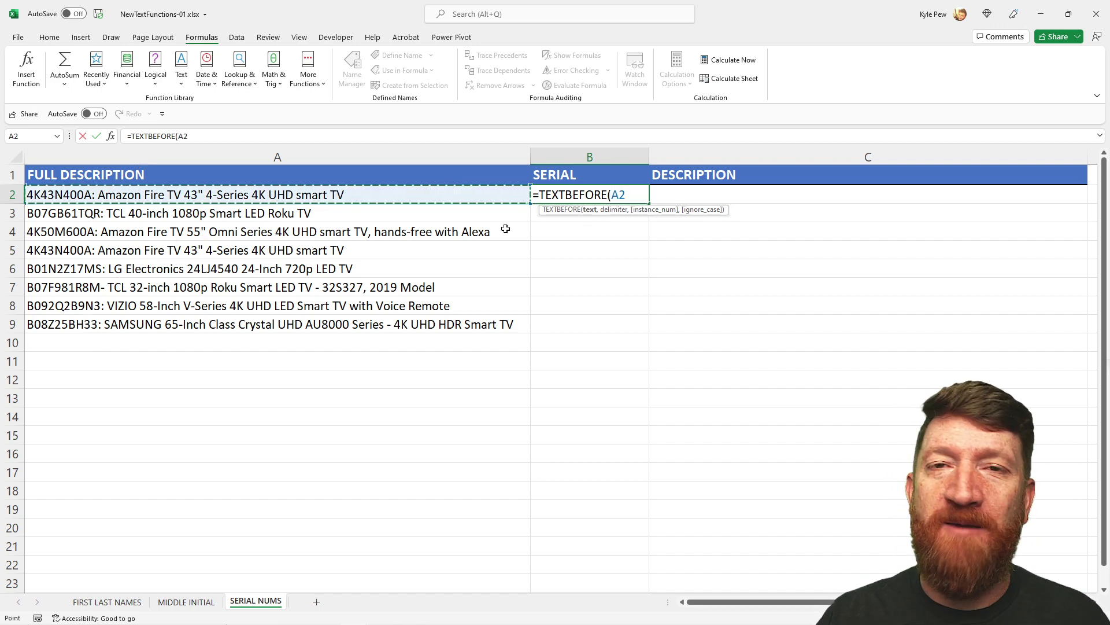
text(,)
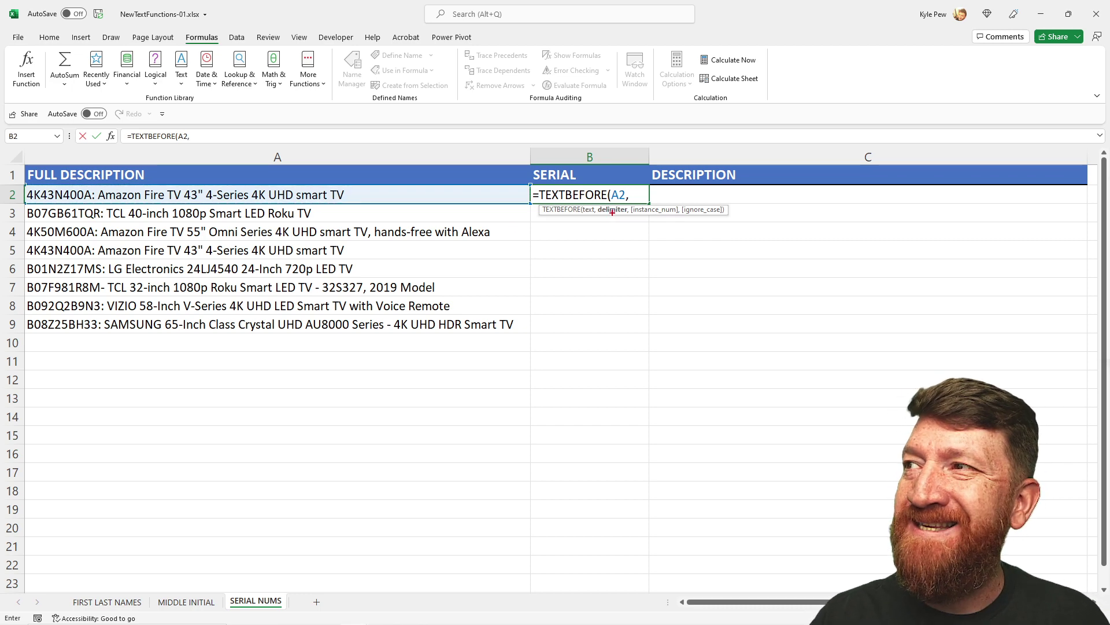
Step: Complete the formula in B2 as =TEXTBEFORE(A2,":") and fill it down to B9
drag(611, 214, 593, 295)
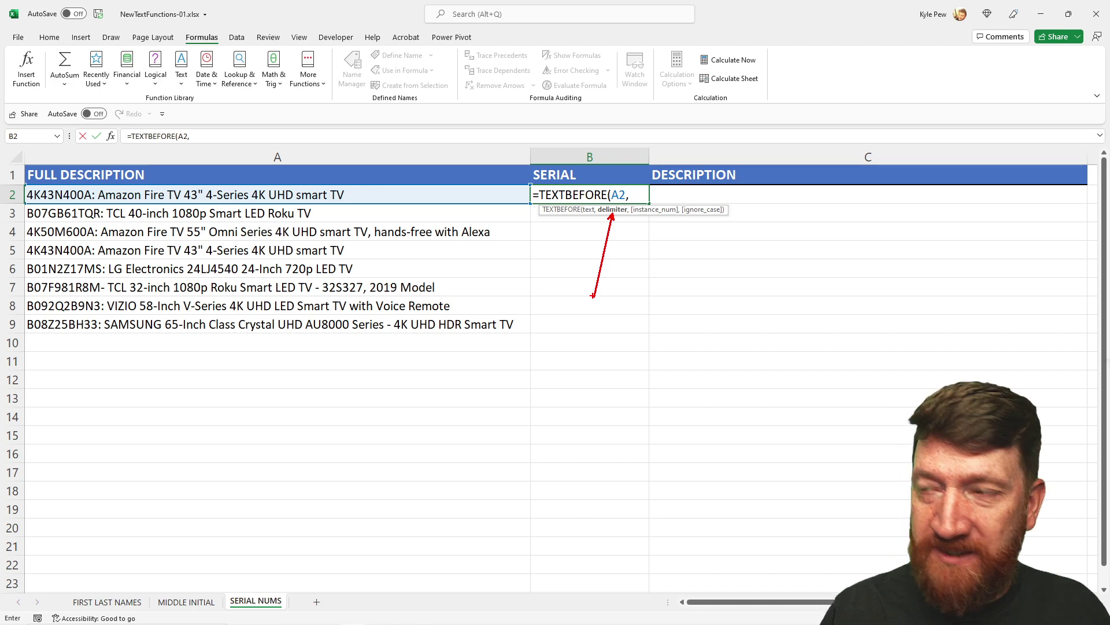
key(Escape)
click(635, 196)
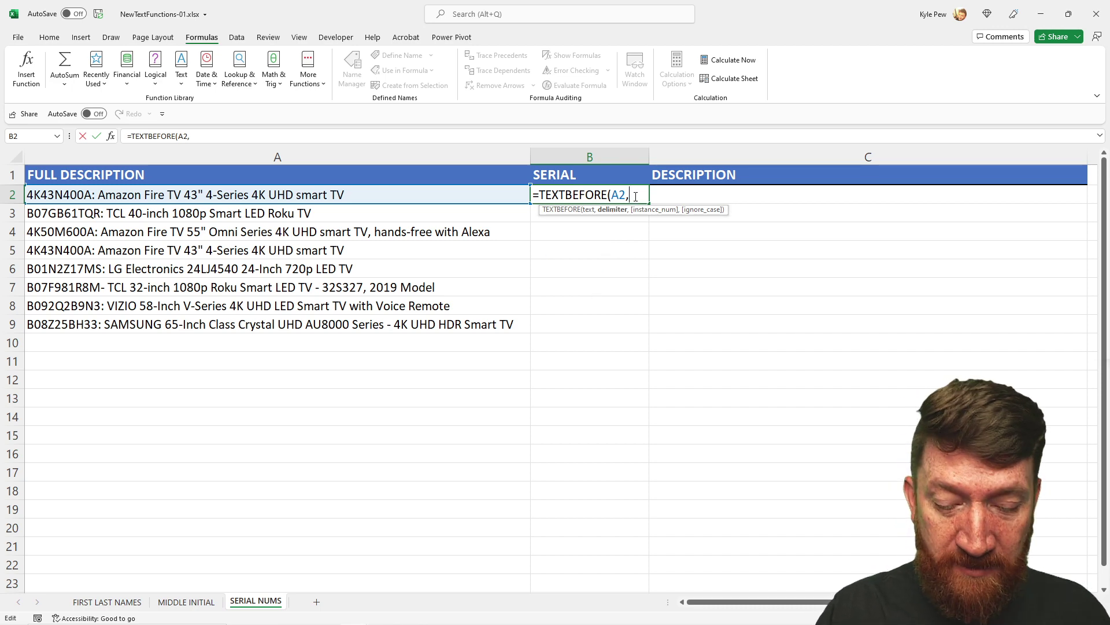
text(":)
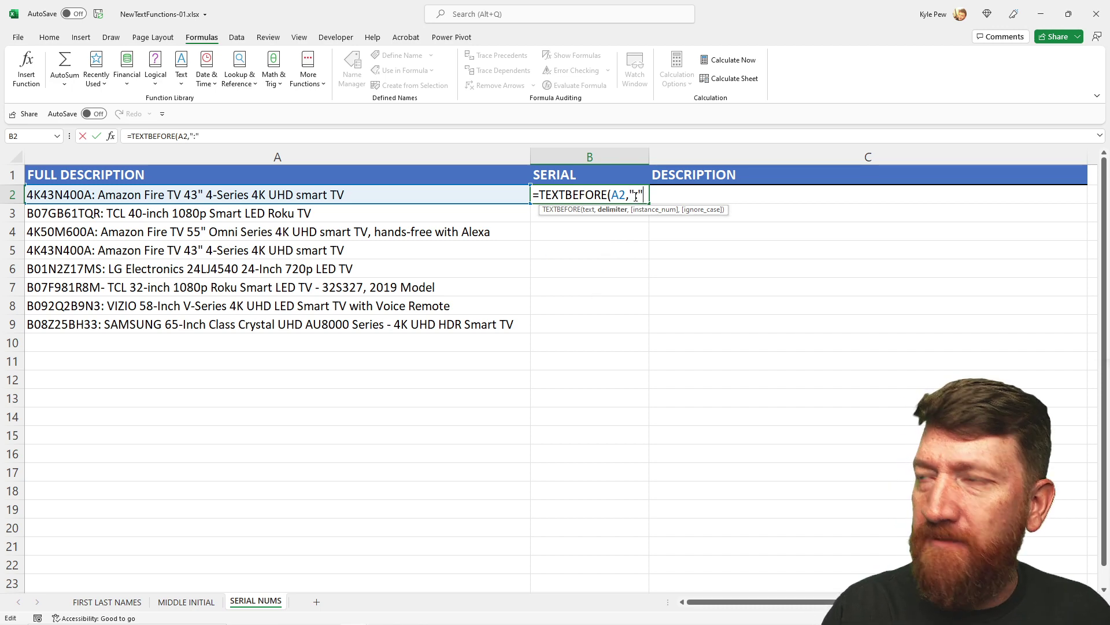
text())
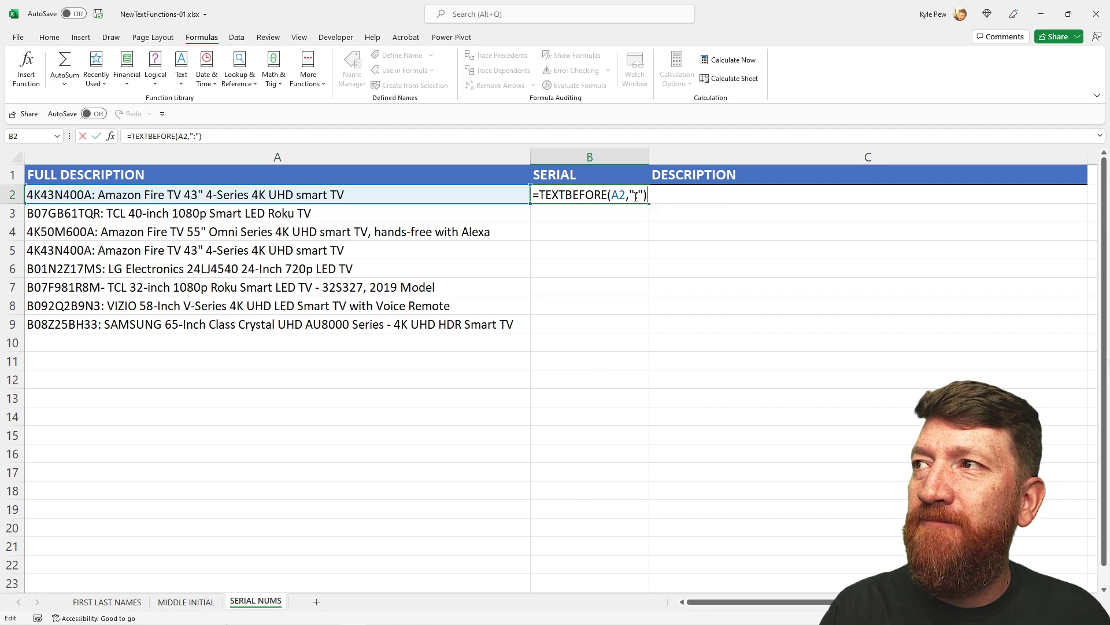
key(Return)
key(Up)
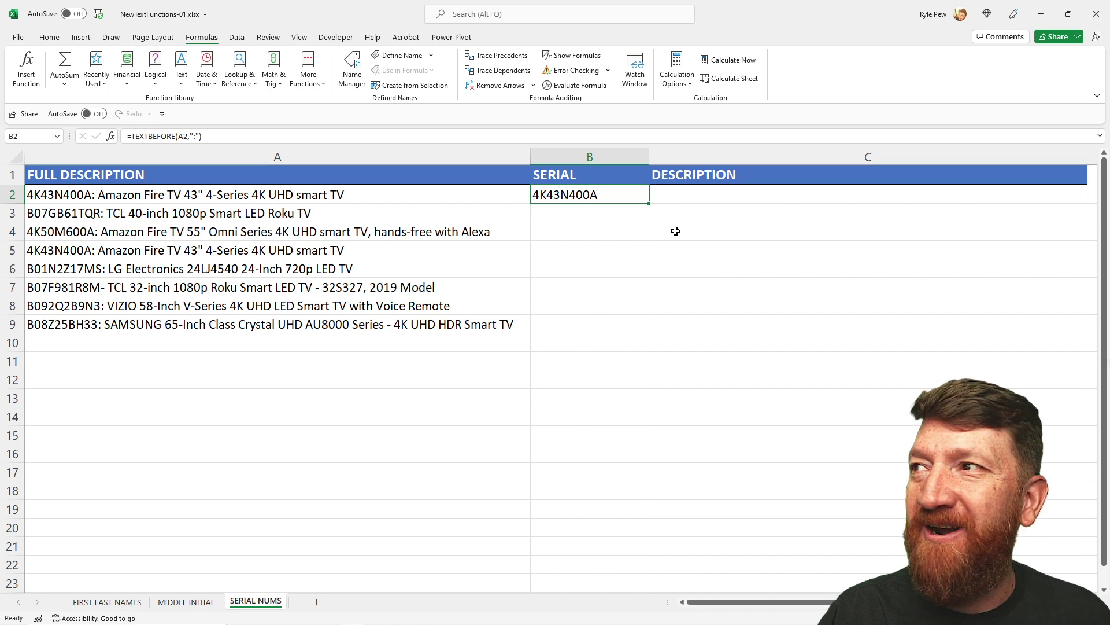
drag(649, 204, 625, 327)
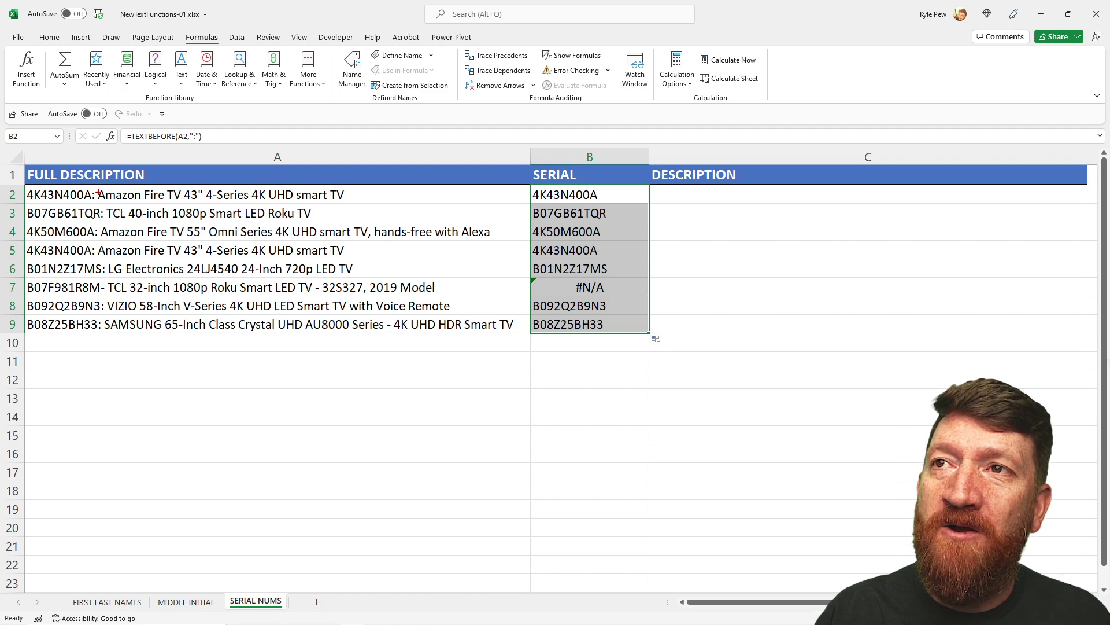
drag(98, 191, 149, 157)
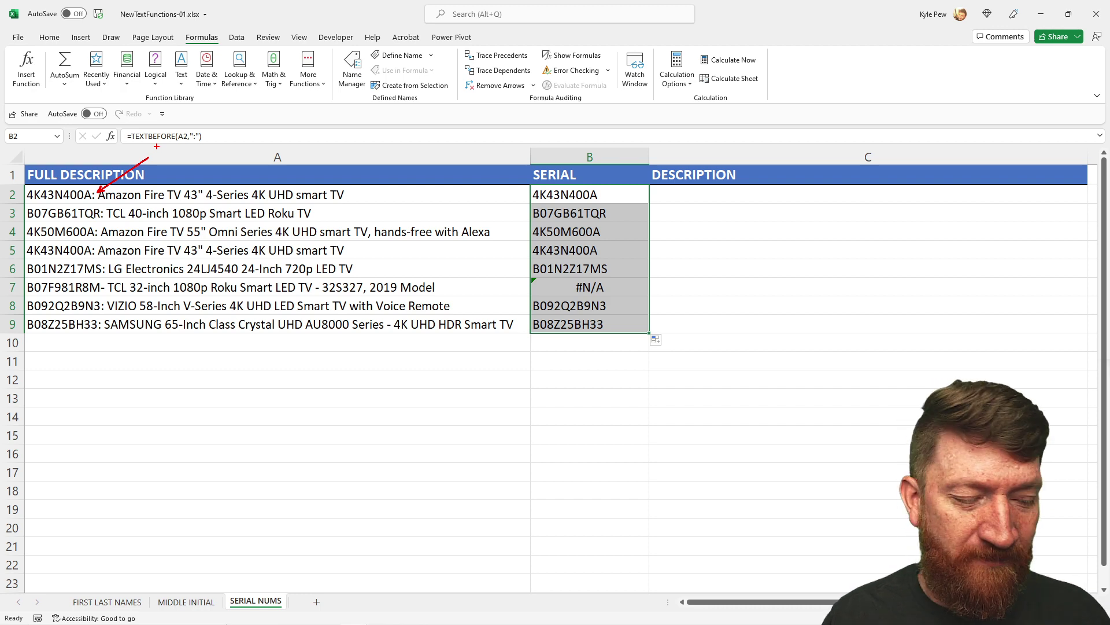
key(Escape)
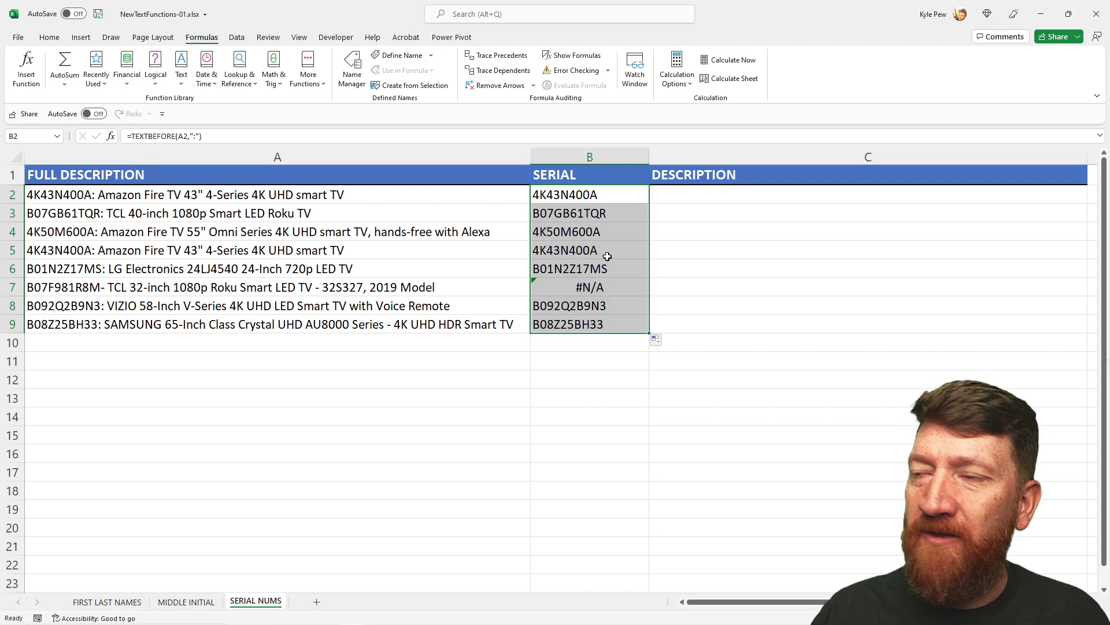
drag(612, 287, 697, 266)
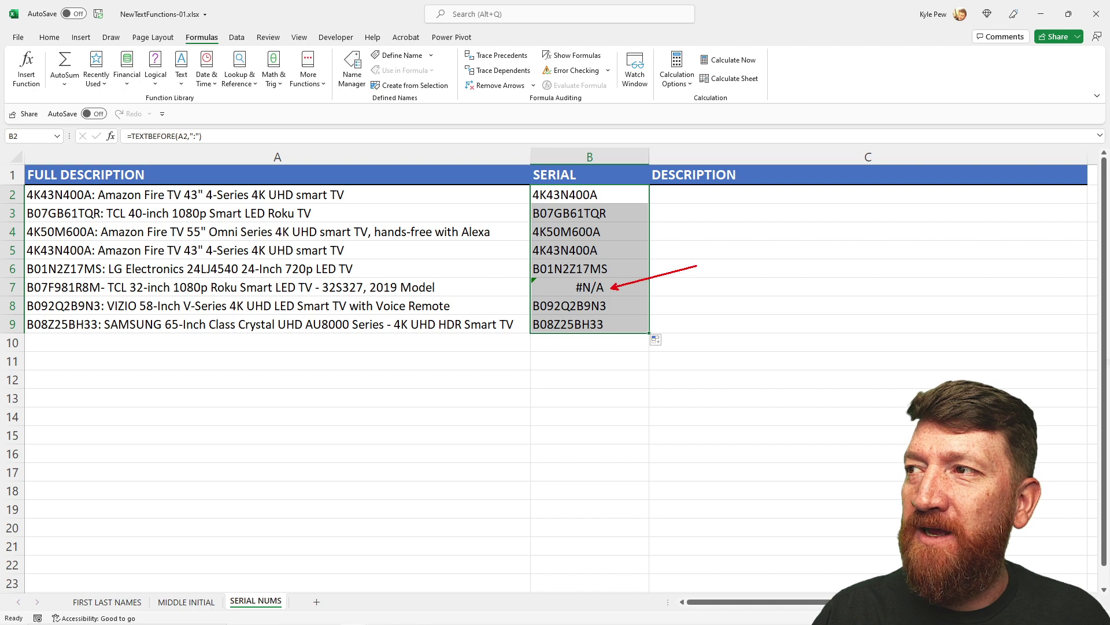
drag(102, 285, 130, 245)
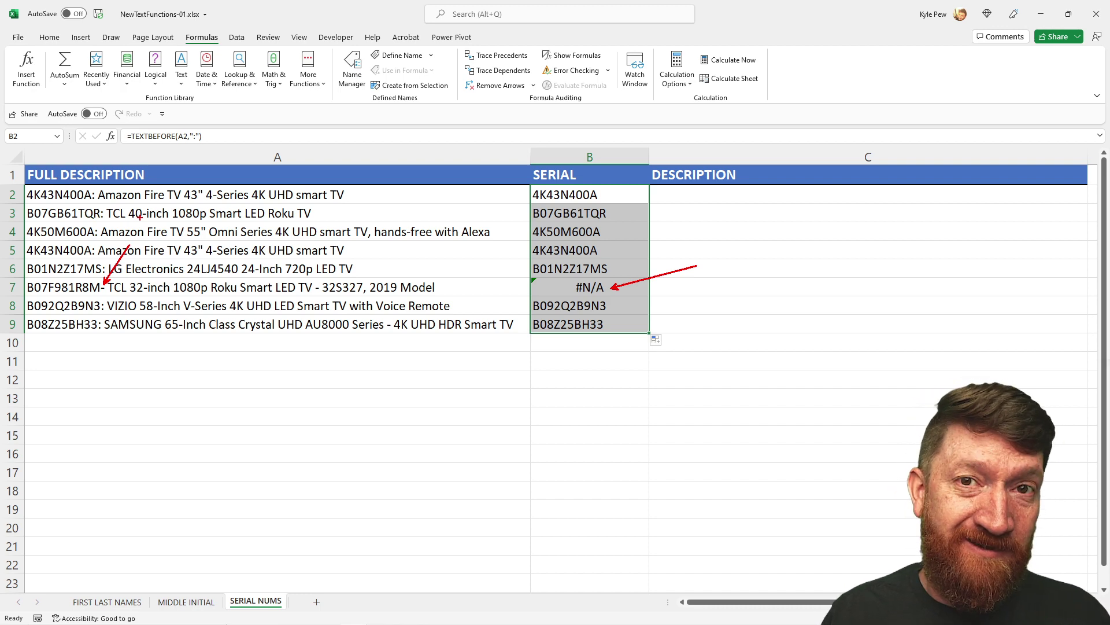
key(Escape)
Step: Change the B2 formula to =TEXTBEFORE(A2,{":","-"}) and fill it down to B9
click(563, 201)
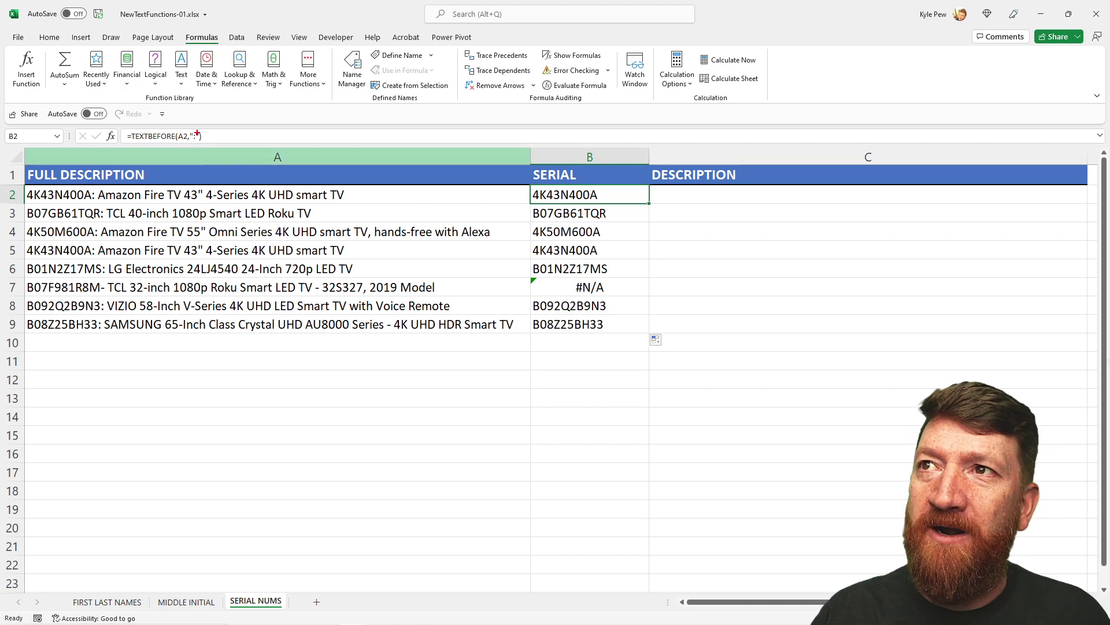
drag(198, 132, 218, 110)
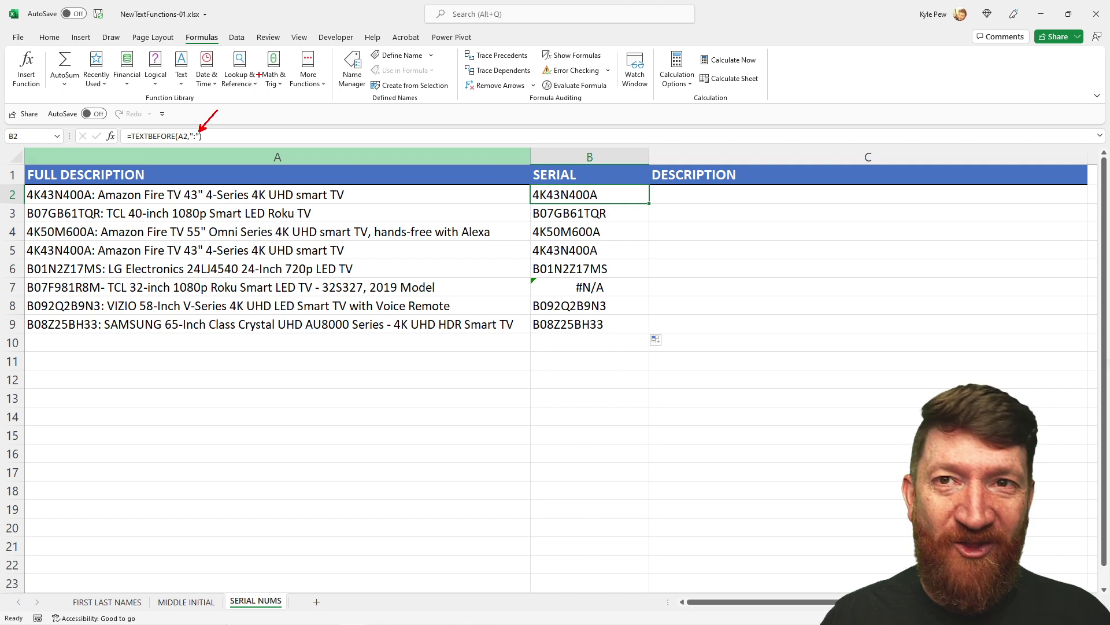
click(195, 137)
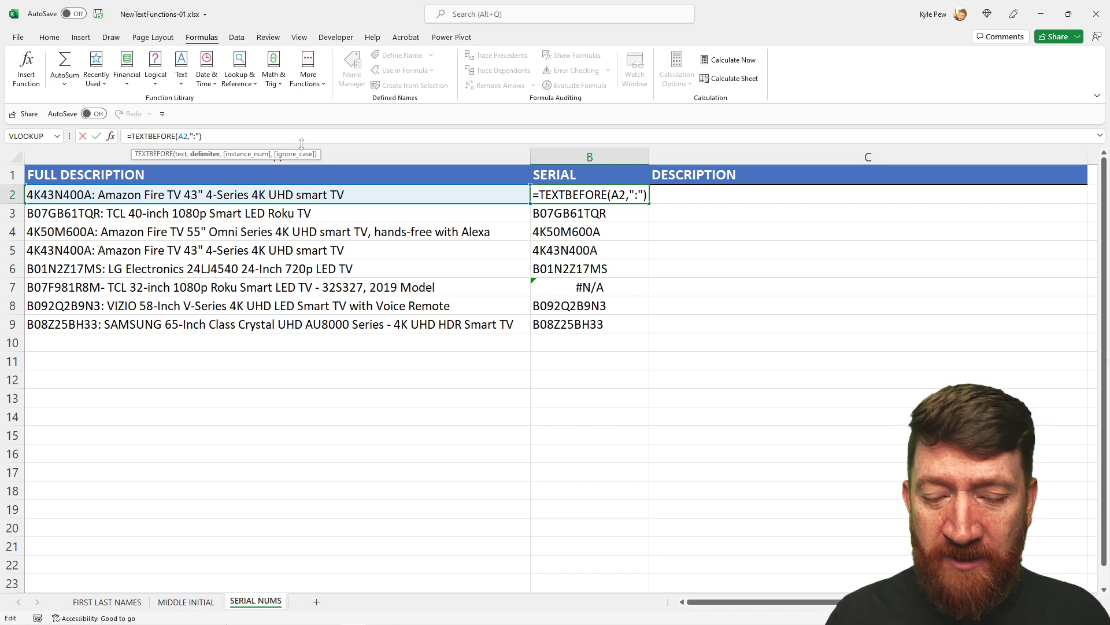
text({)
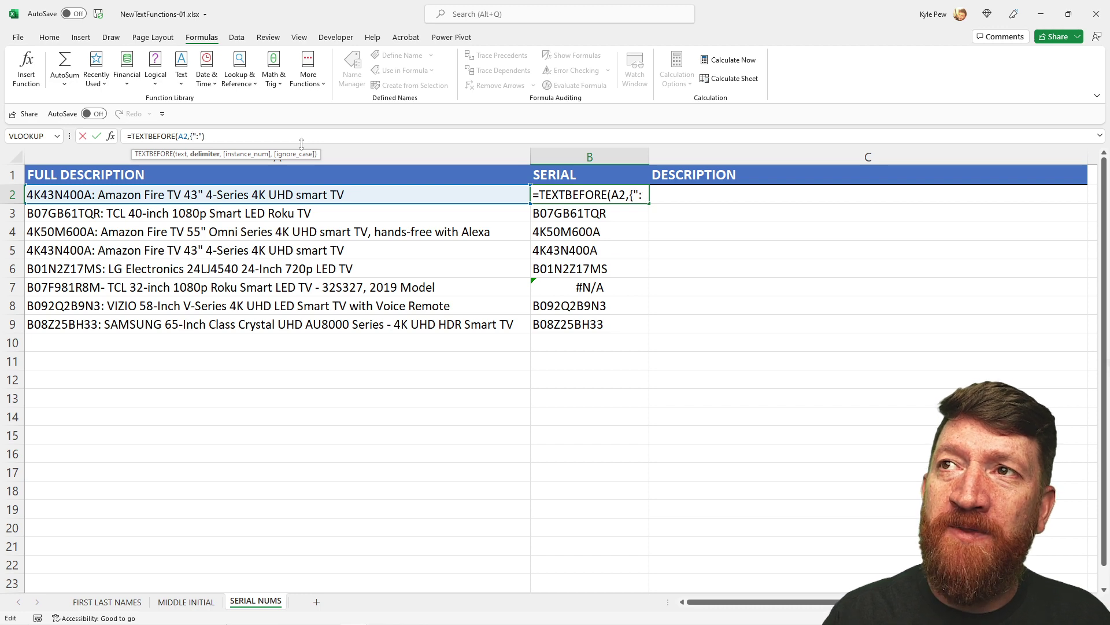
click(201, 138)
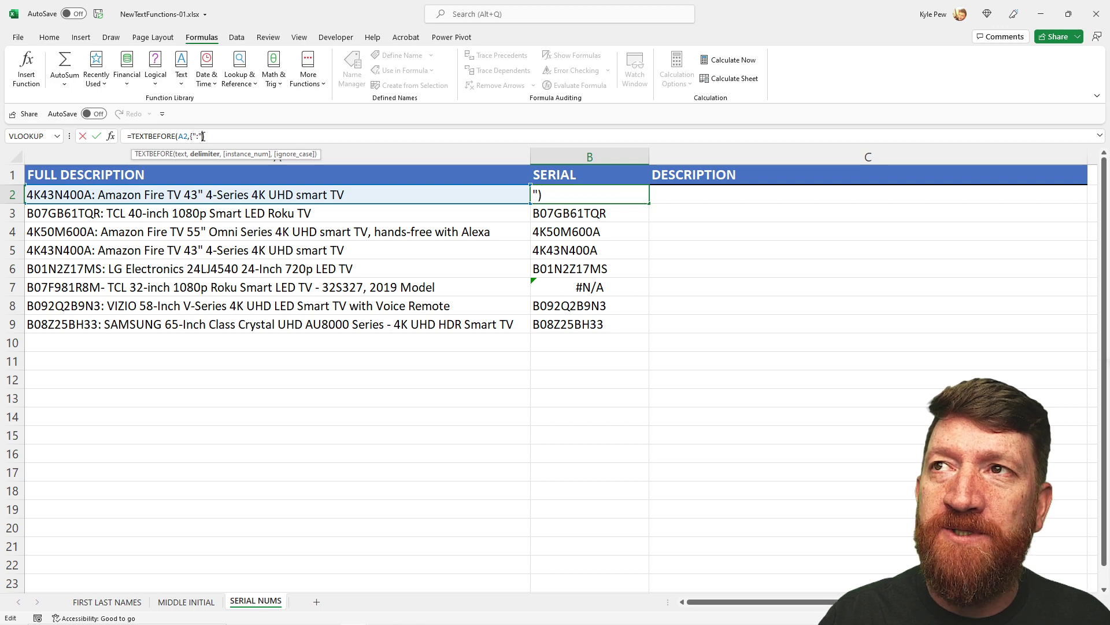
text(,)
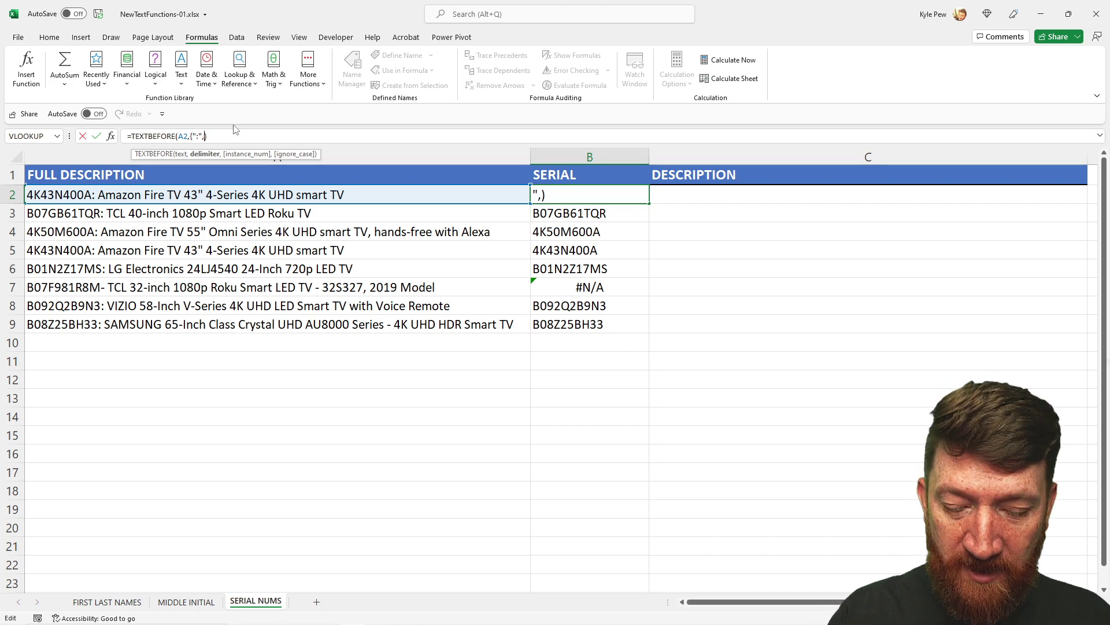
text(")
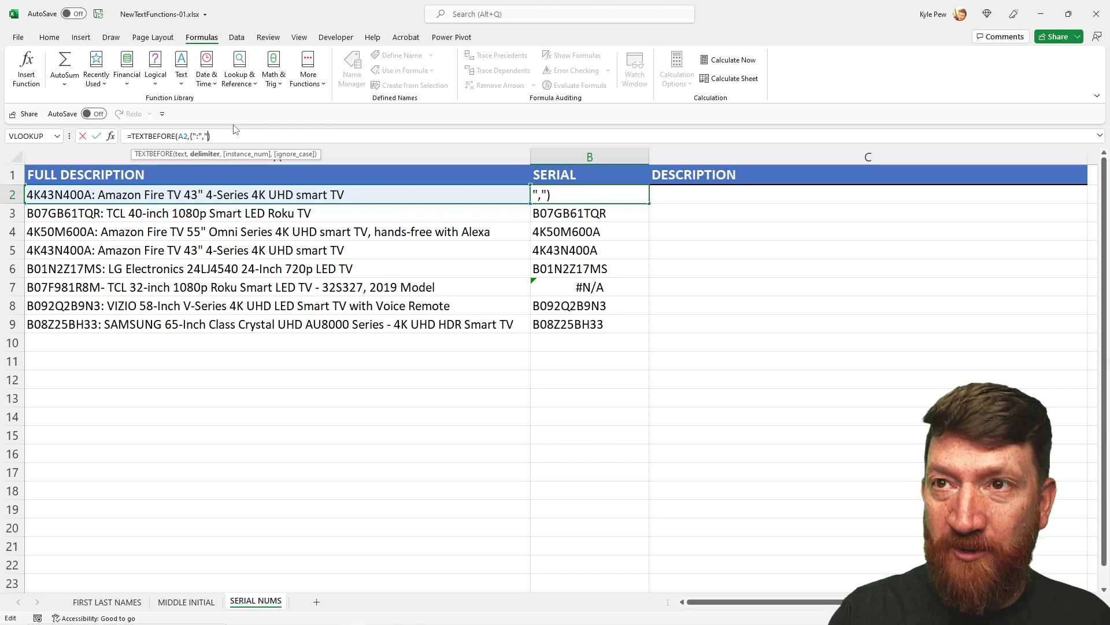
text(-)
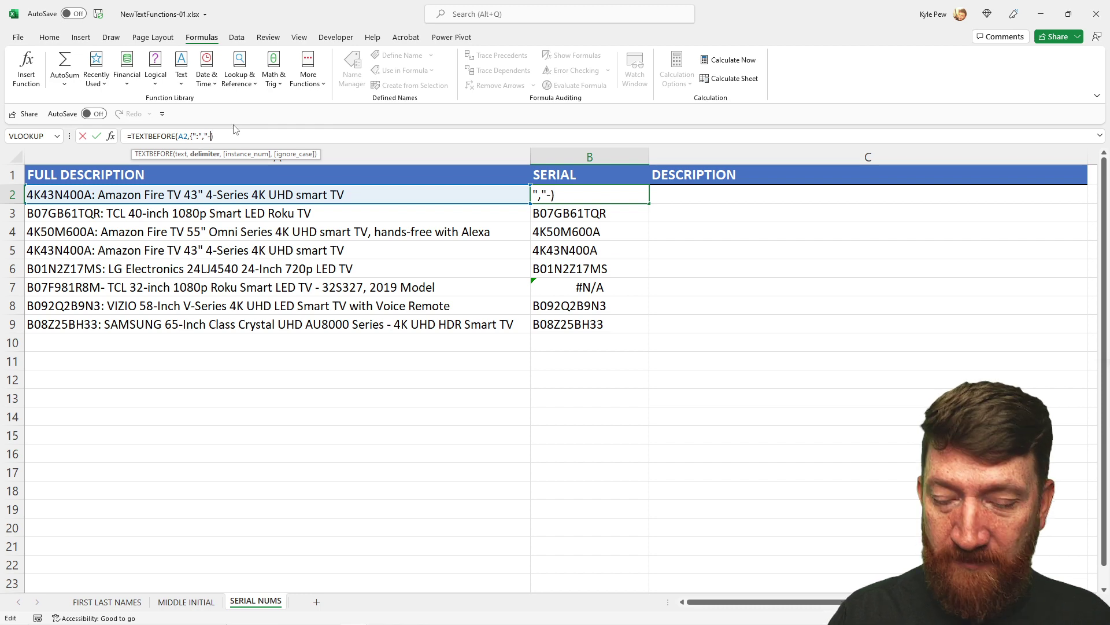
text(")
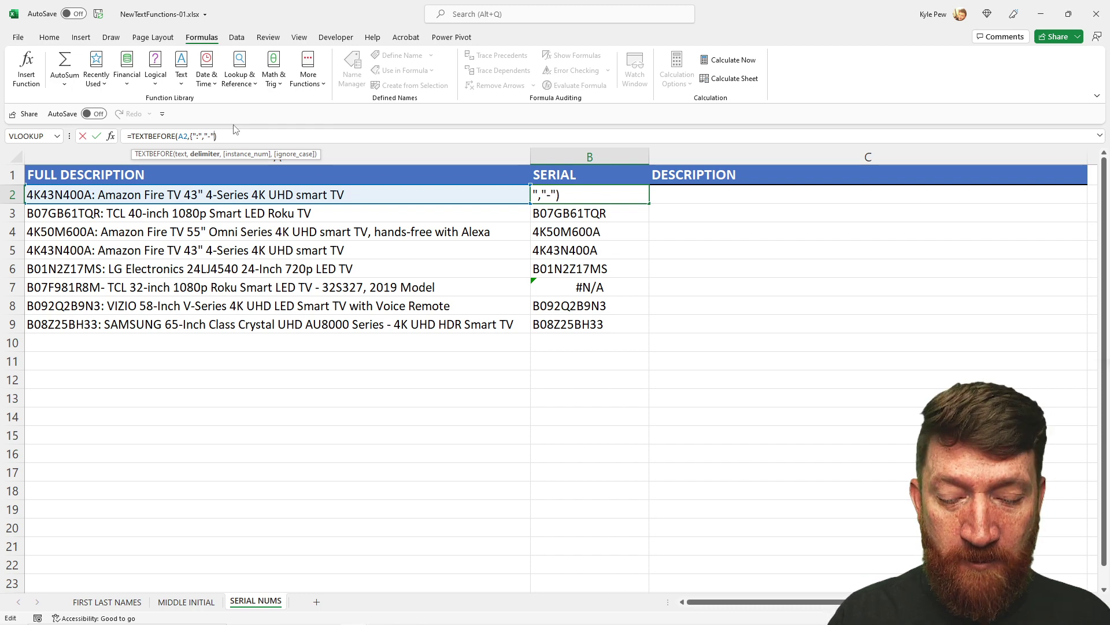
text(})
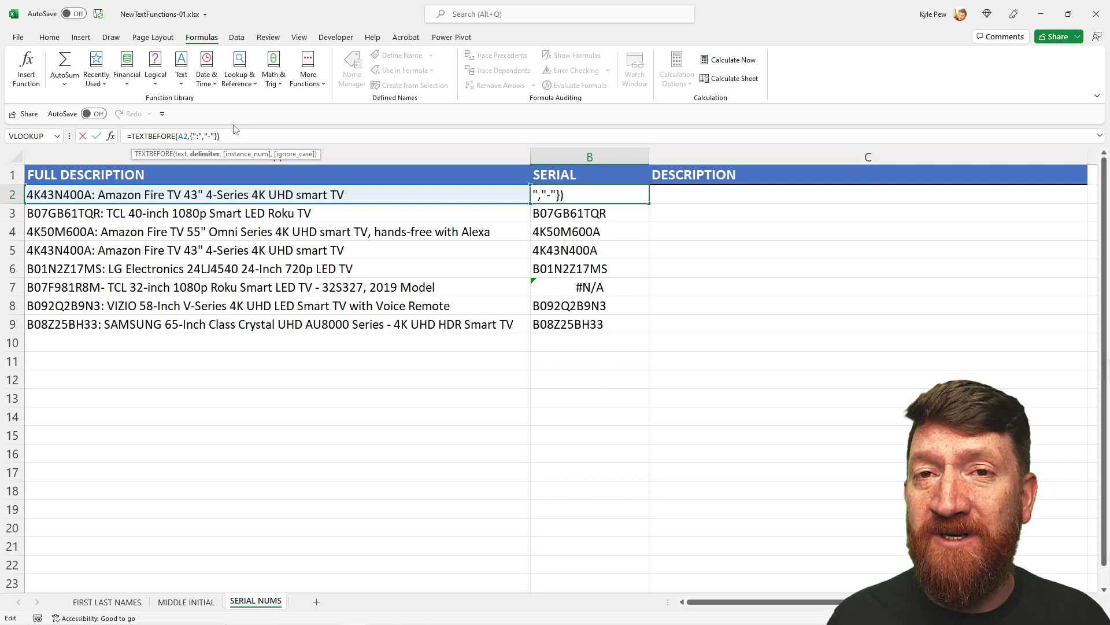
key(Return)
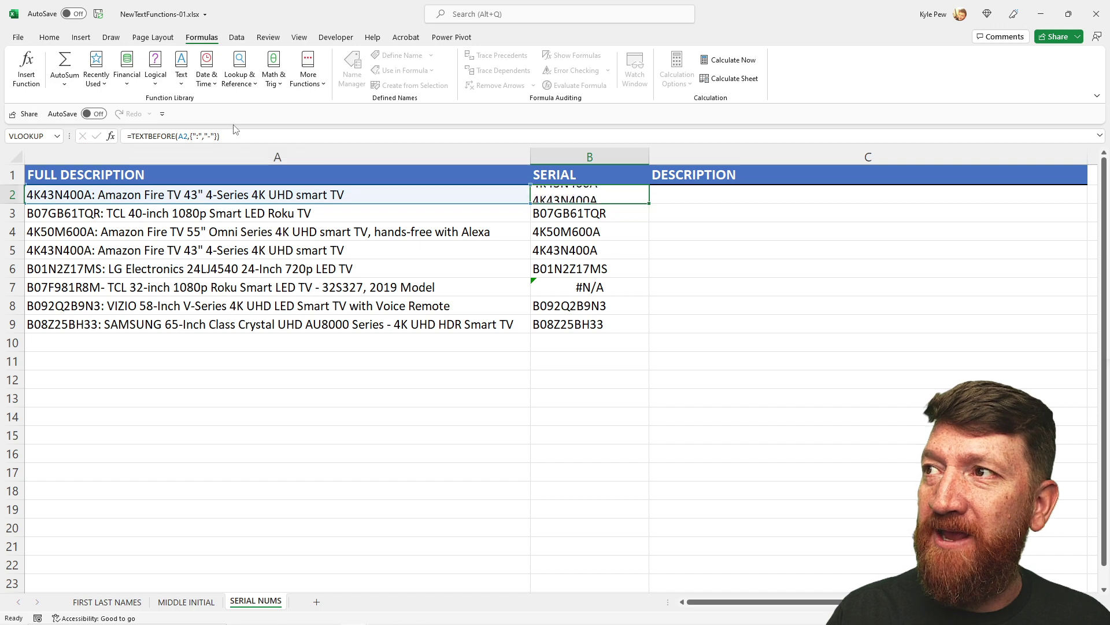
click(554, 197)
drag(649, 204, 623, 335)
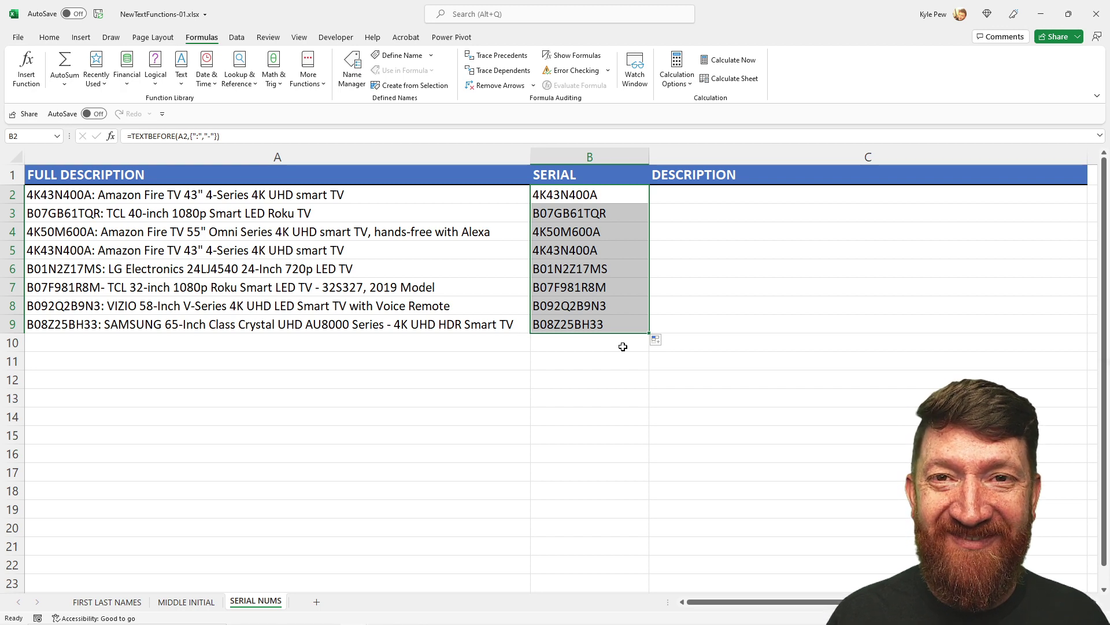
Step: Start a TEXTAFTER formula in C2 of the DESCRIPTION column with A2 as its text argument
click(689, 195)
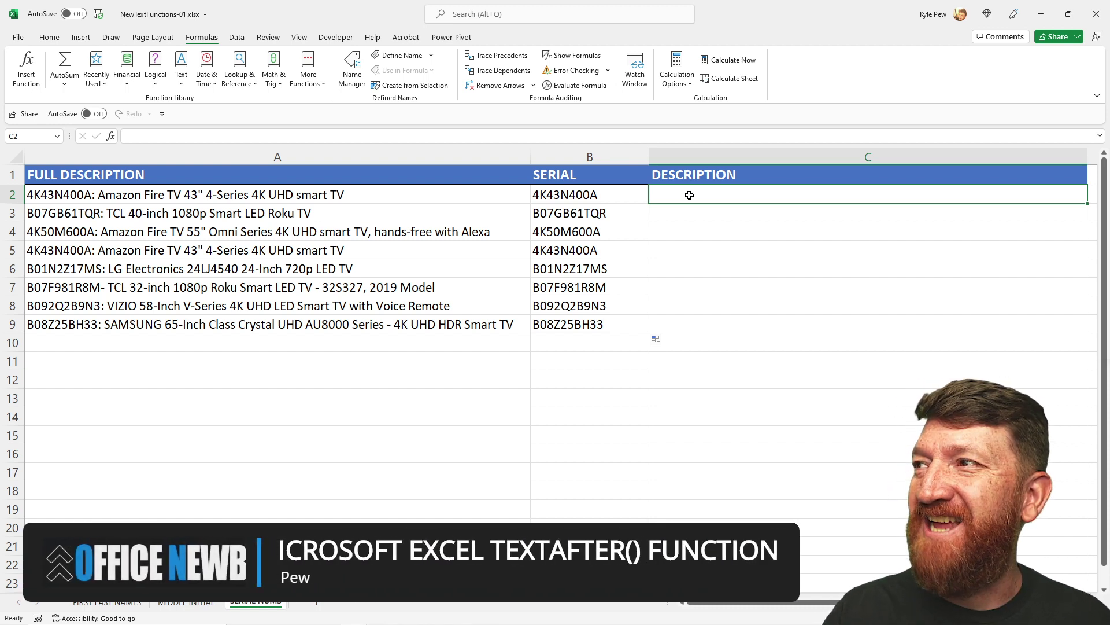
text(=textafter()
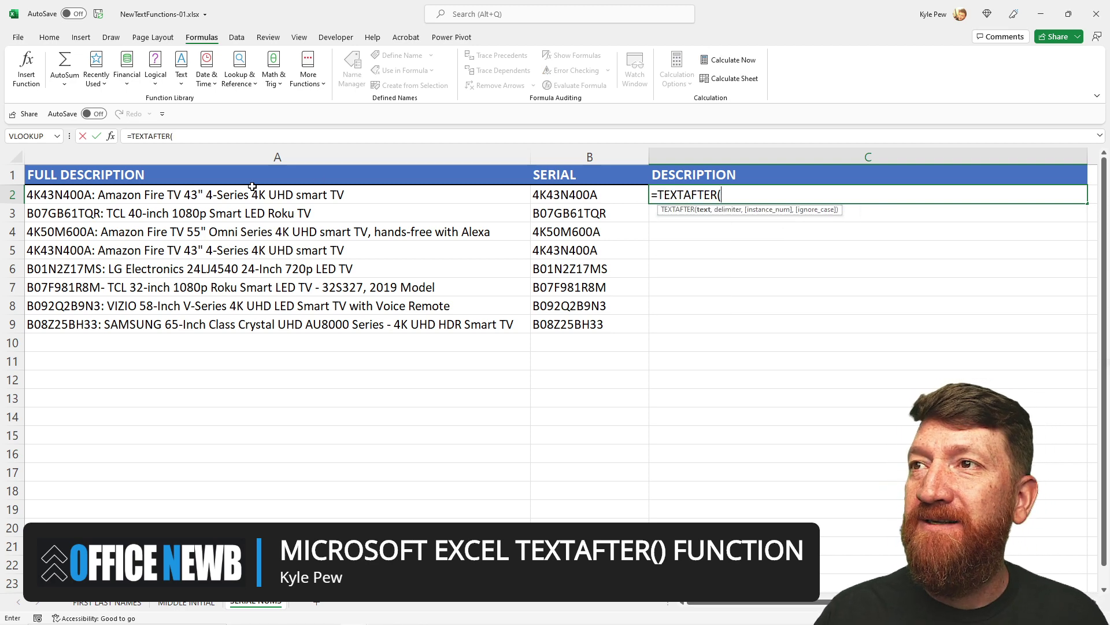
click(223, 196)
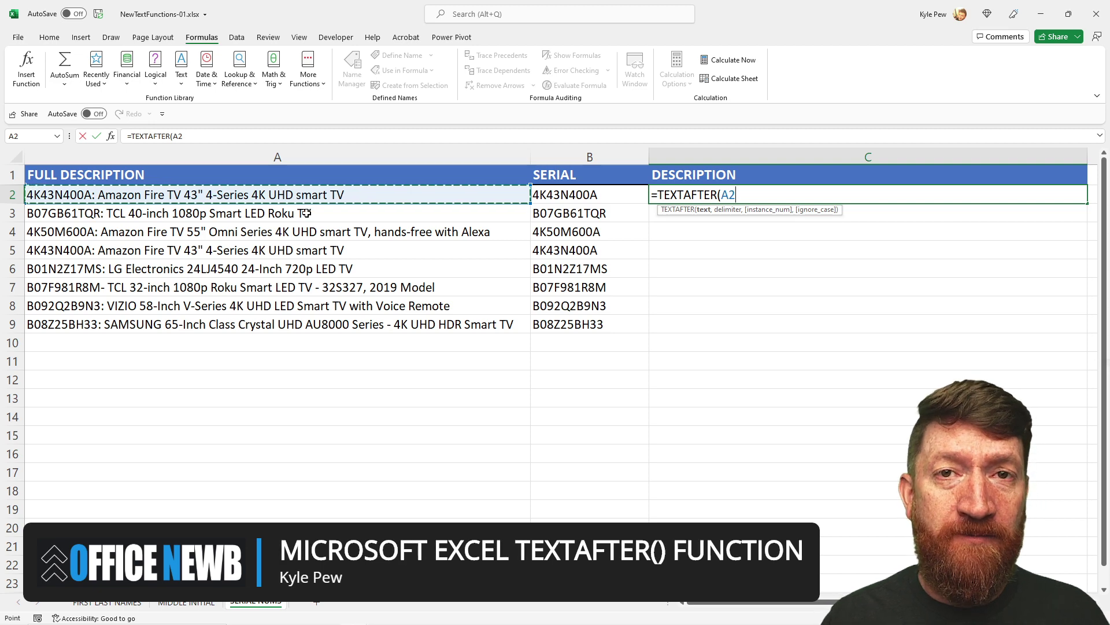
text(,)
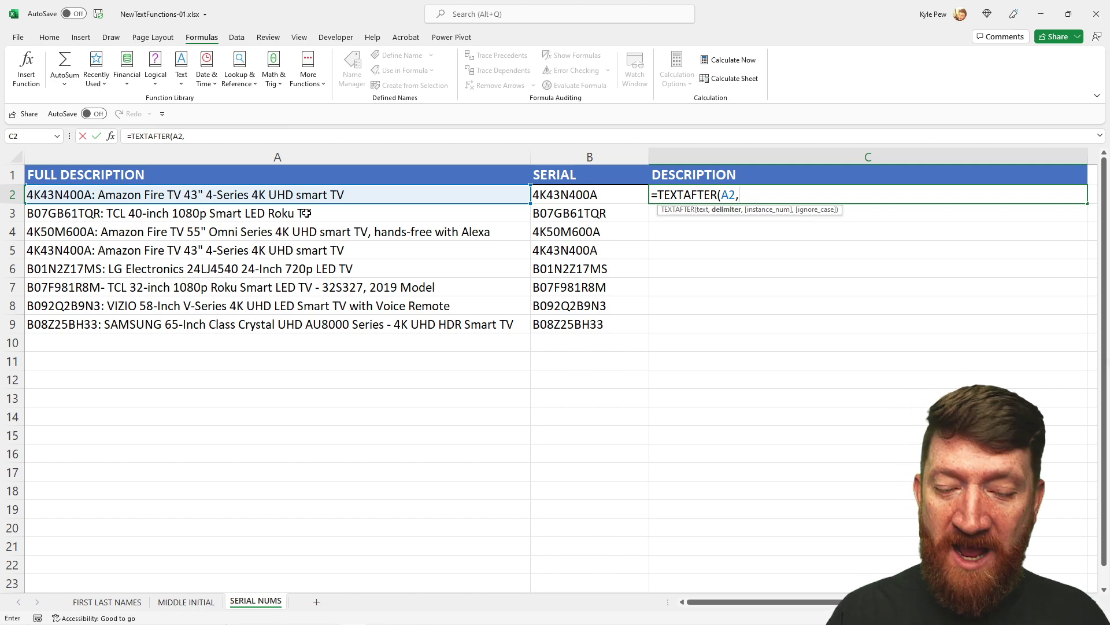
Step: Complete the formula in C2 as =TEXTAFTER(A2,{":","-"}) and fill it down to C9
text({)
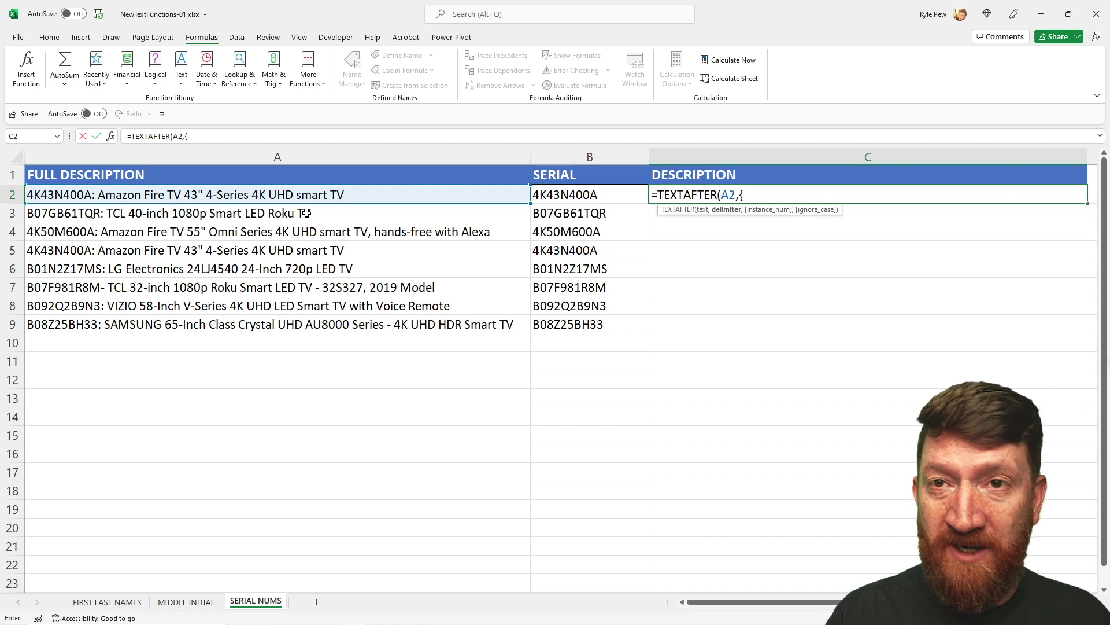
text(")
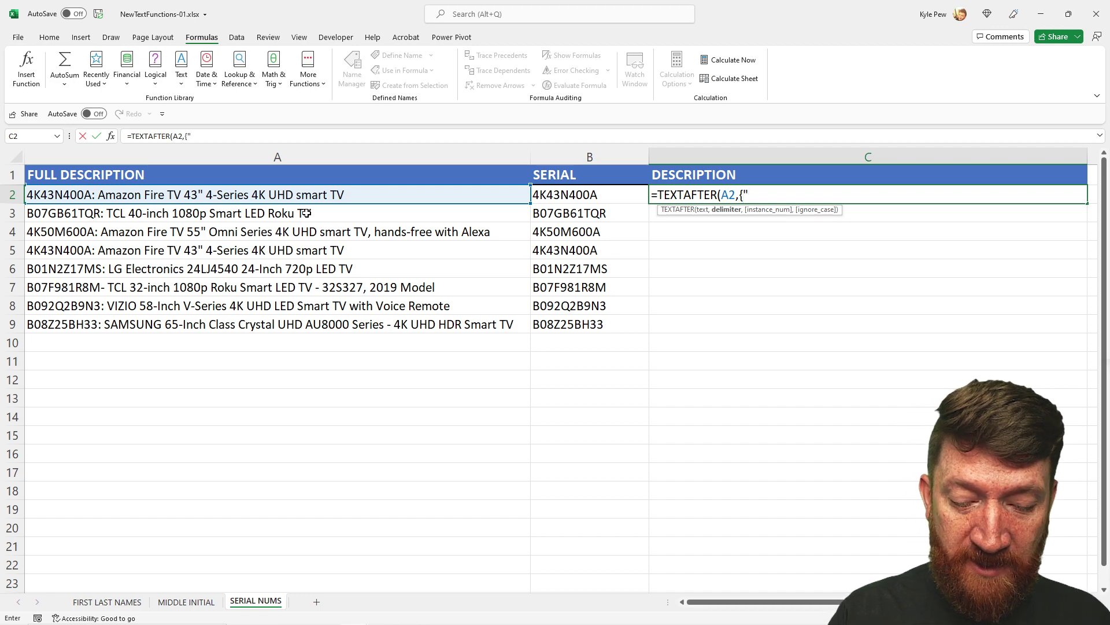
text(:",)
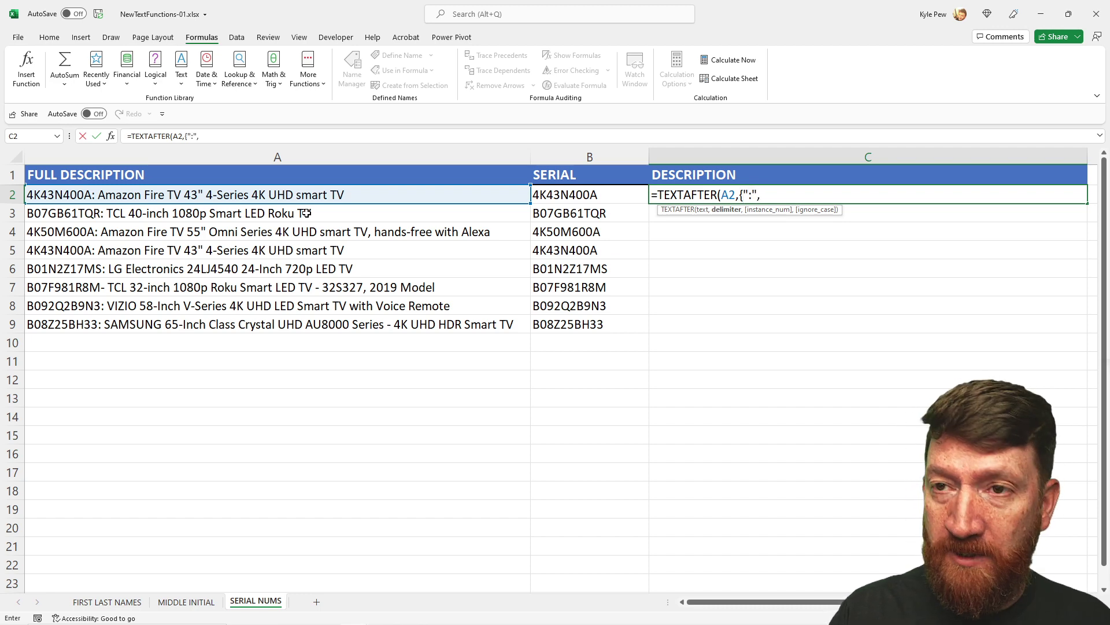
text("-")
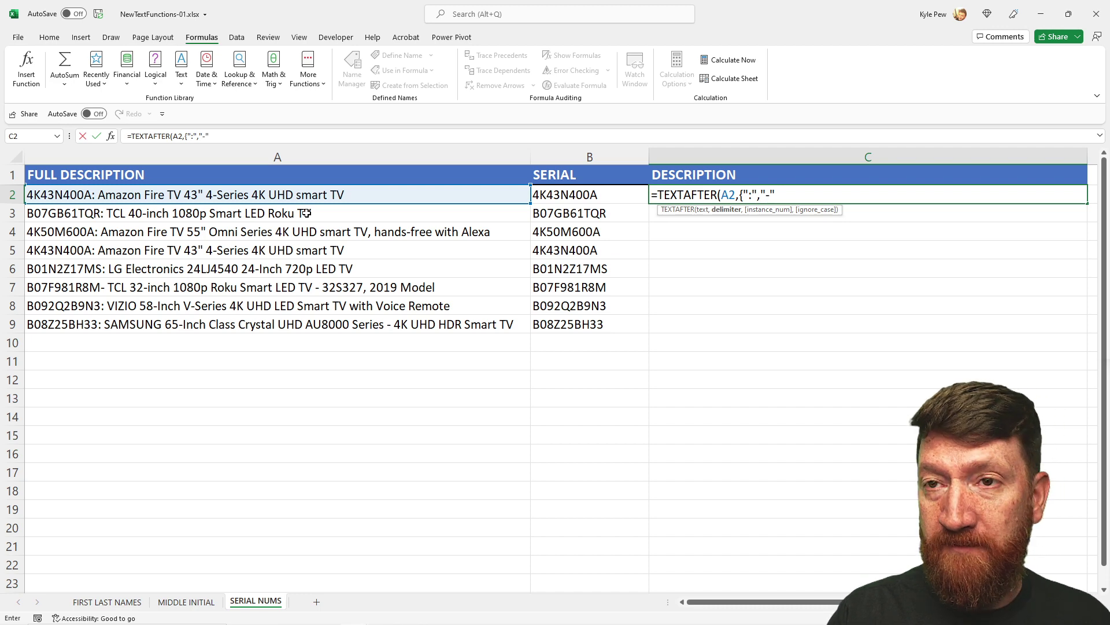
text(})
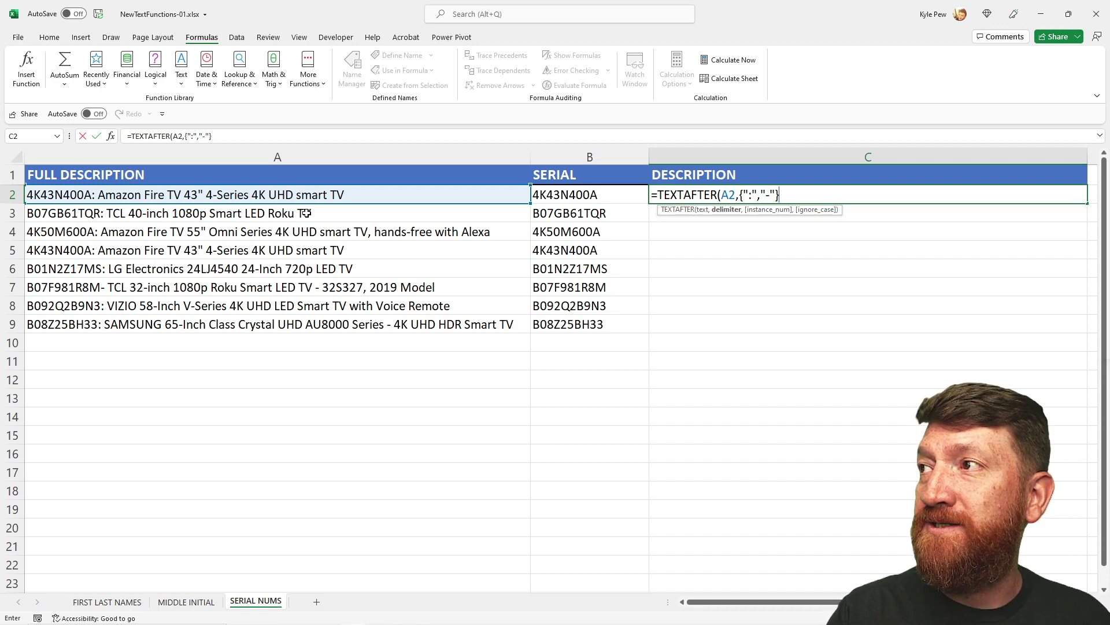
text())
key(Return)
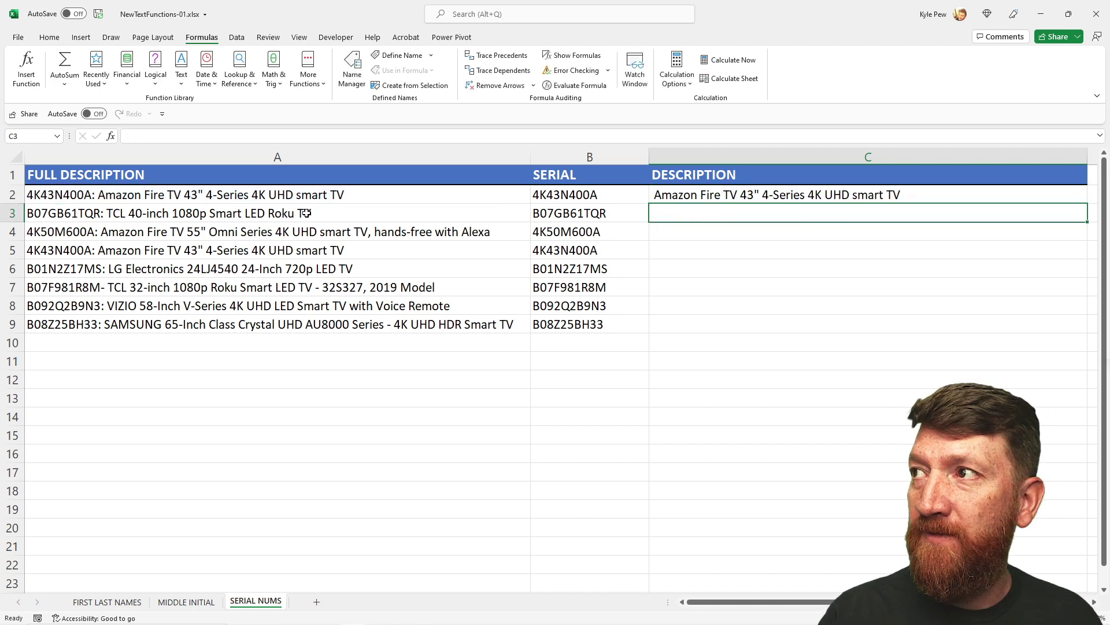
click(728, 191)
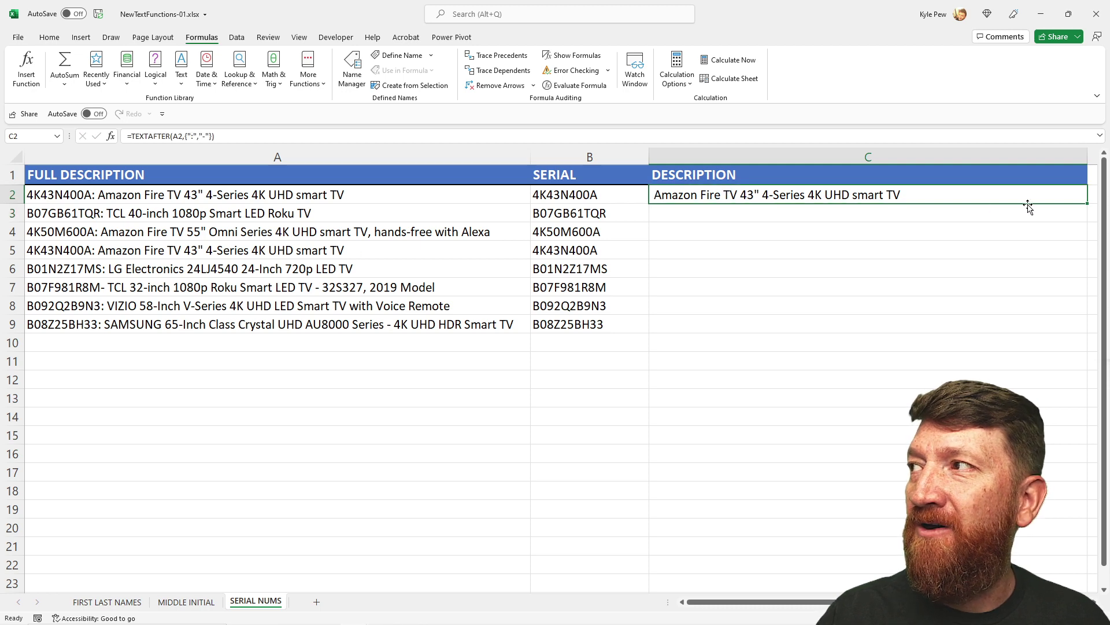
drag(1088, 203, 1073, 328)
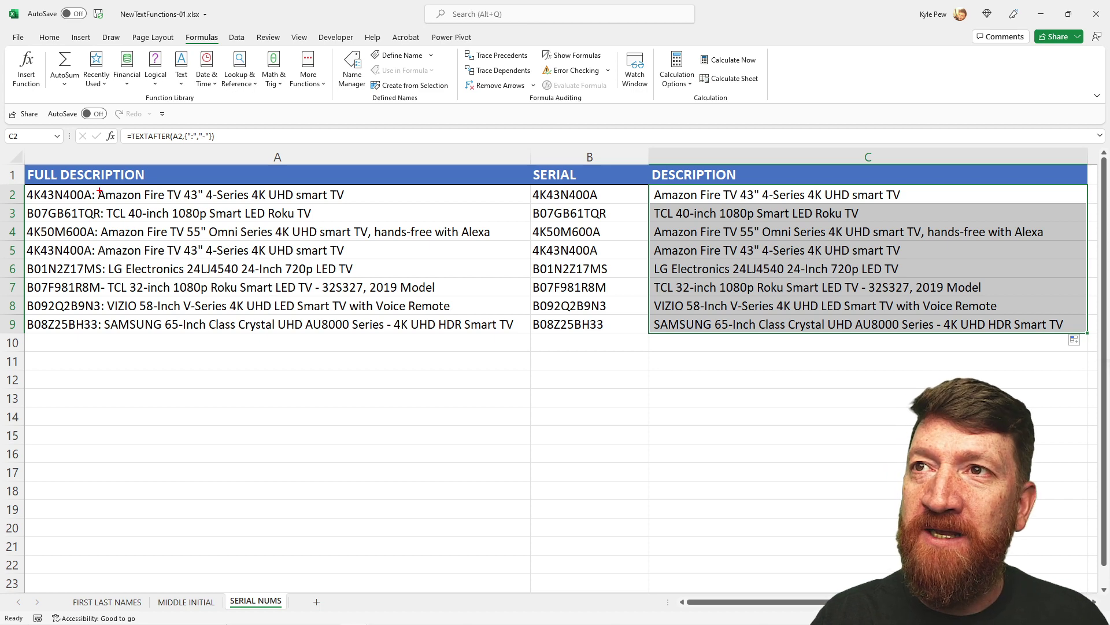
drag(100, 189, 127, 166)
drag(105, 283, 127, 259)
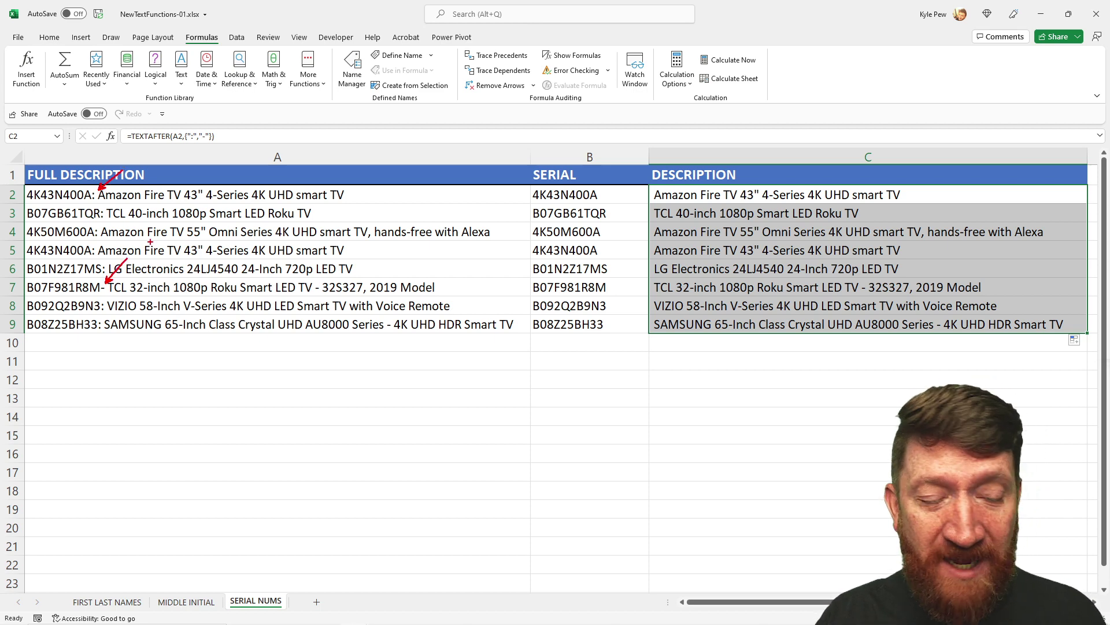
key(Escape)
Step: Add a space after each delimiter in C2, making it =TEXTAFTER(A2,{": ","- "}), and fill it down to C9
click(678, 197)
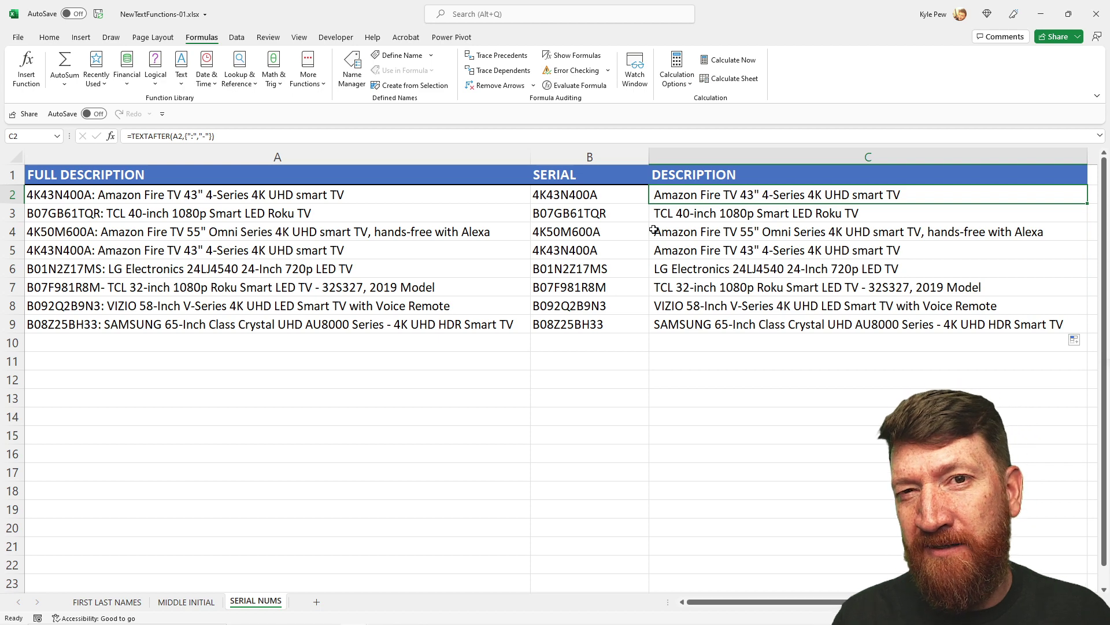
click(194, 135)
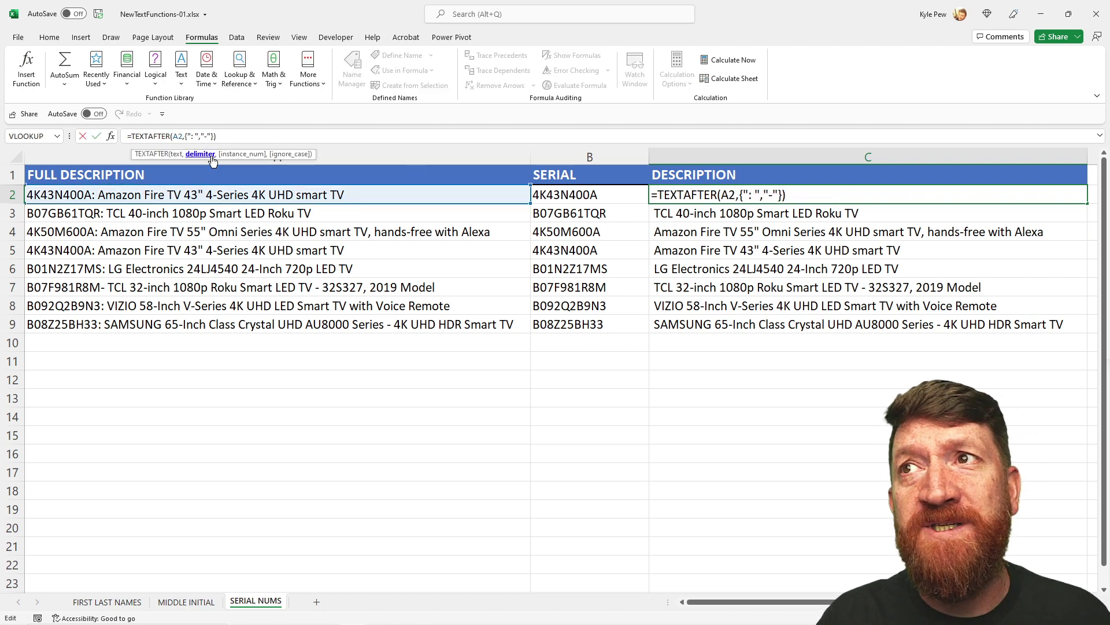
click(207, 137)
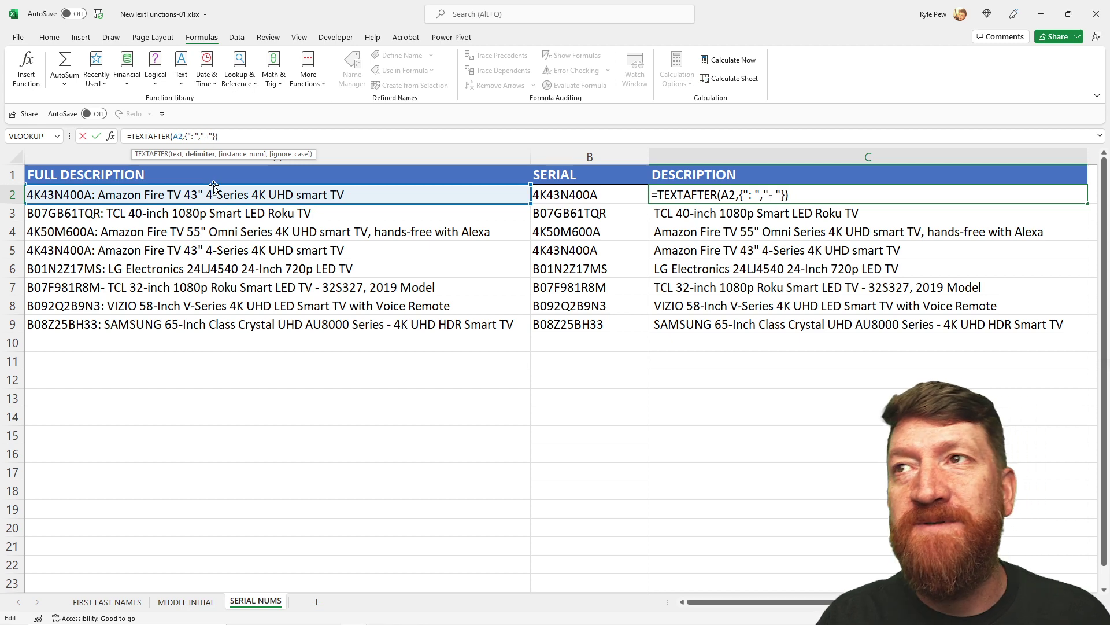
key(Return)
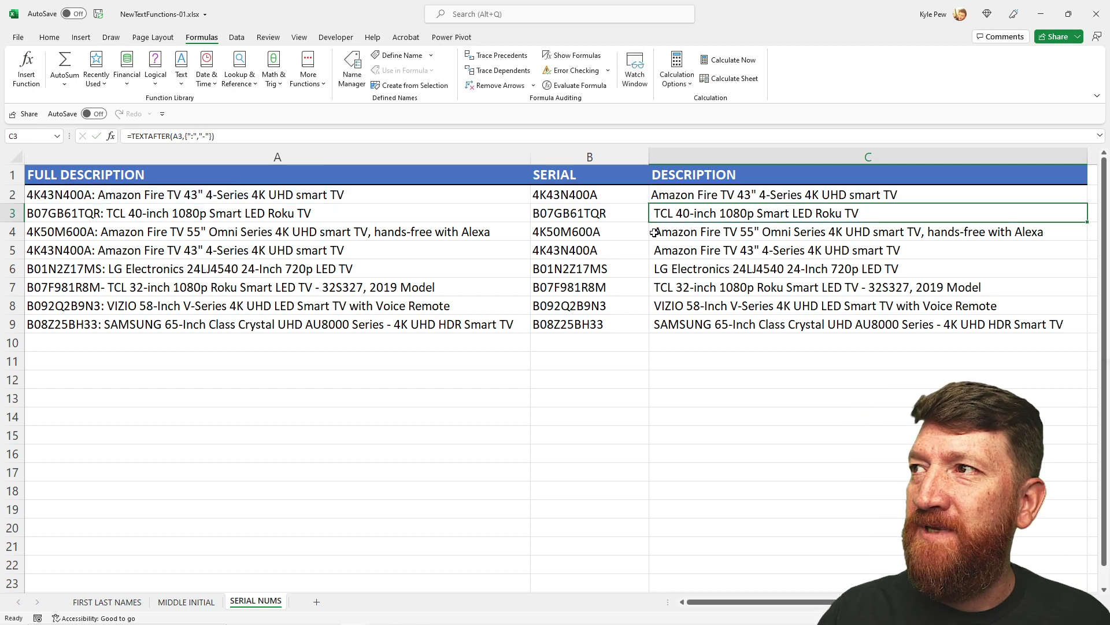
click(874, 199)
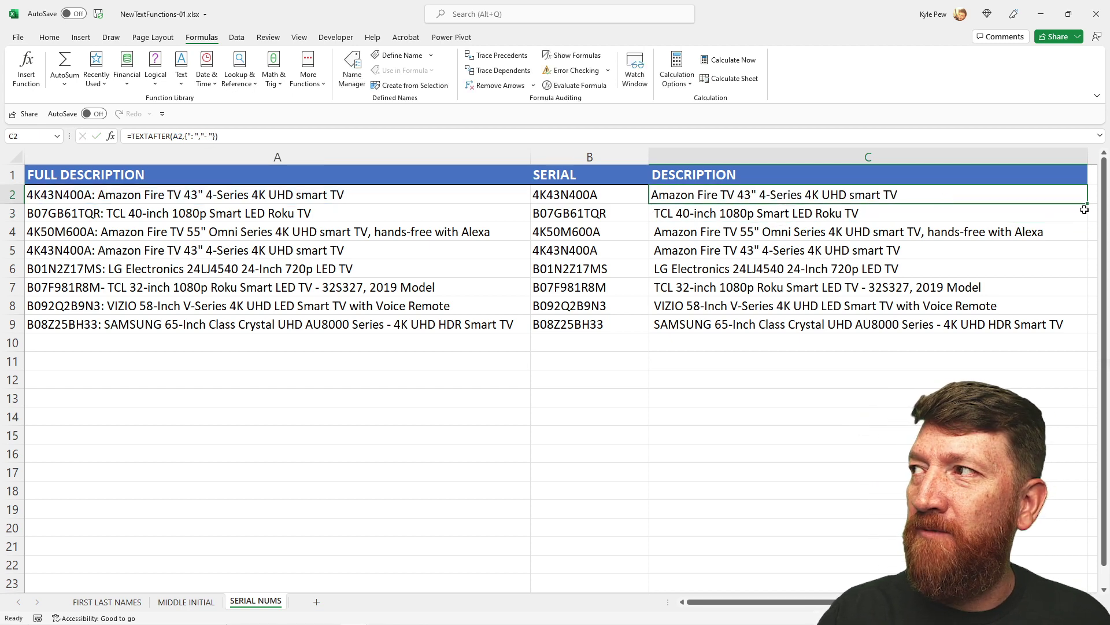
double_click(1087, 204)
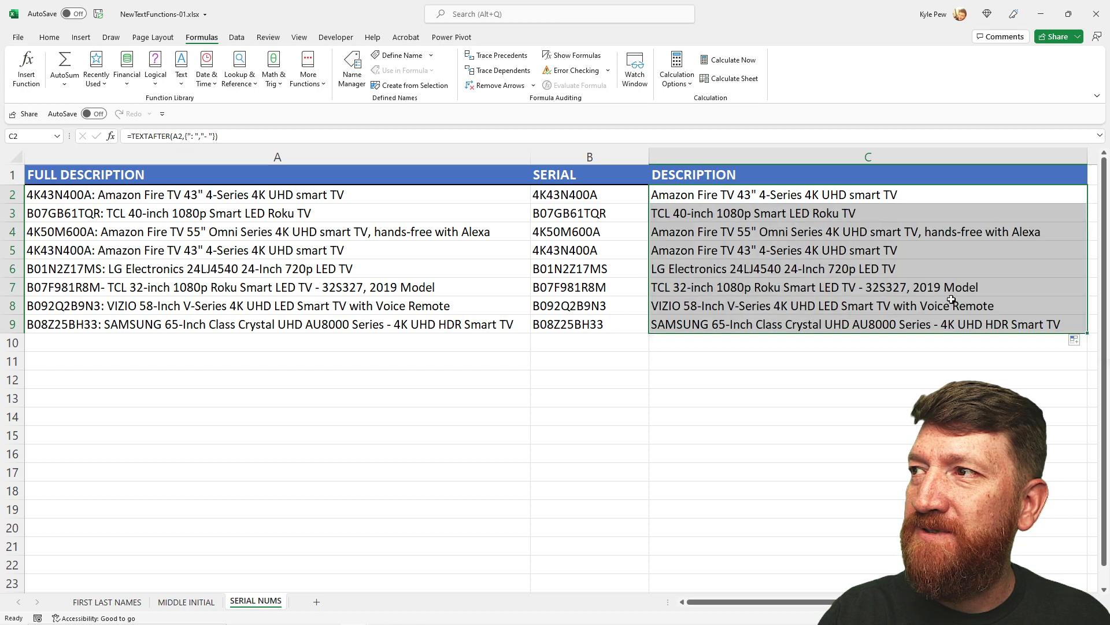